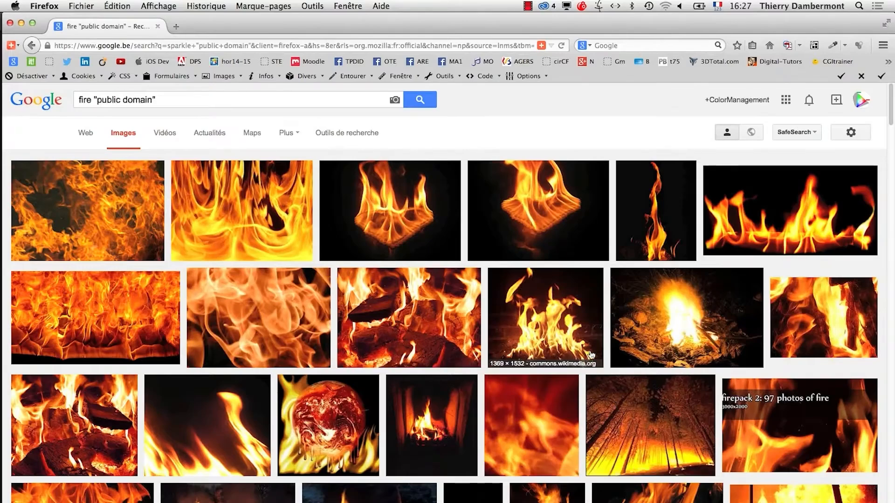
# Step: Browse the public-domain fire image results and open the small campfire photo on a black background in a new tab
pyautogui.scroll(-5, 757, 339)
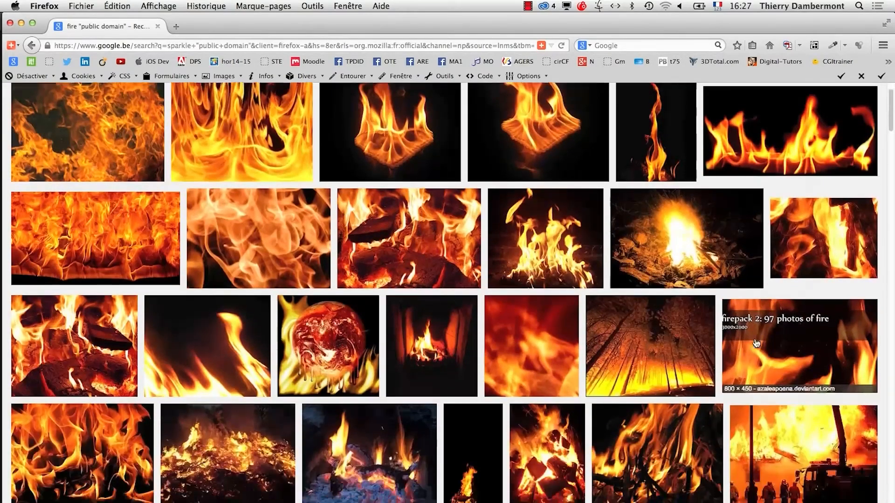
pyautogui.scroll(-10, 755, 343)
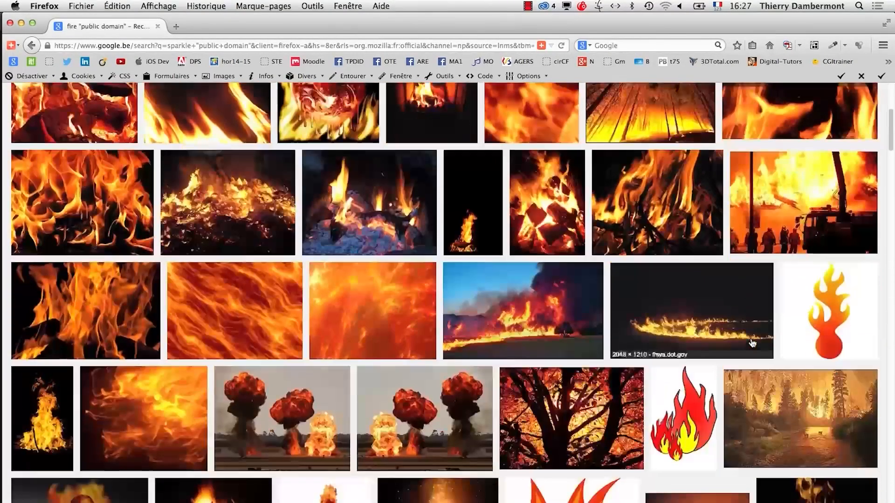
pyautogui.scroll(3, 752, 344)
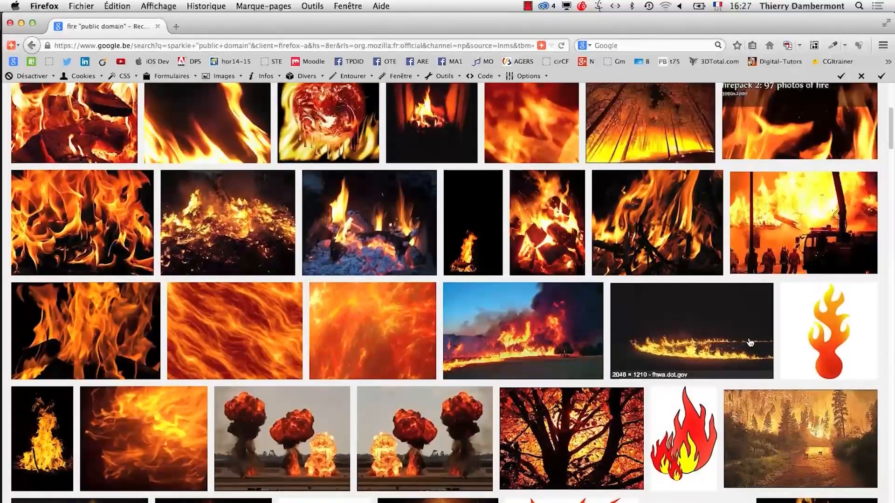
pyautogui.scroll(7, 750, 342)
pyautogui.scroll(-7, 420, 387)
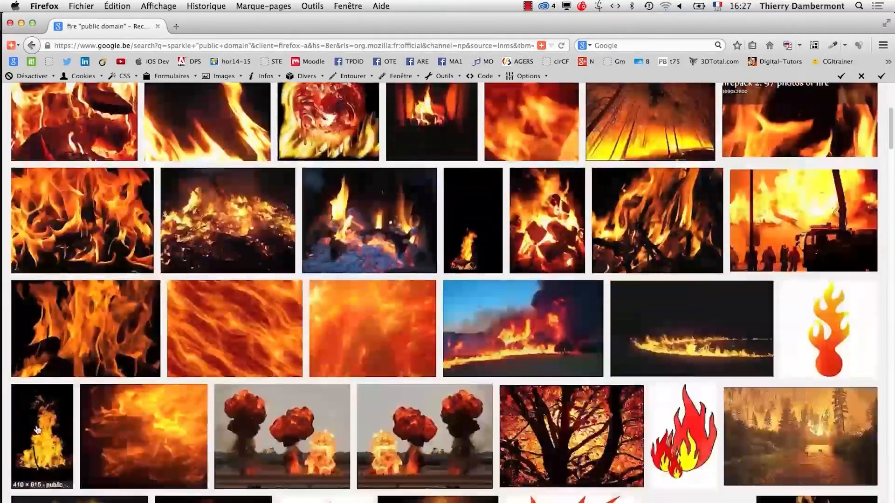
pyautogui.rightClick(37, 429)
pyautogui.click(87, 164)
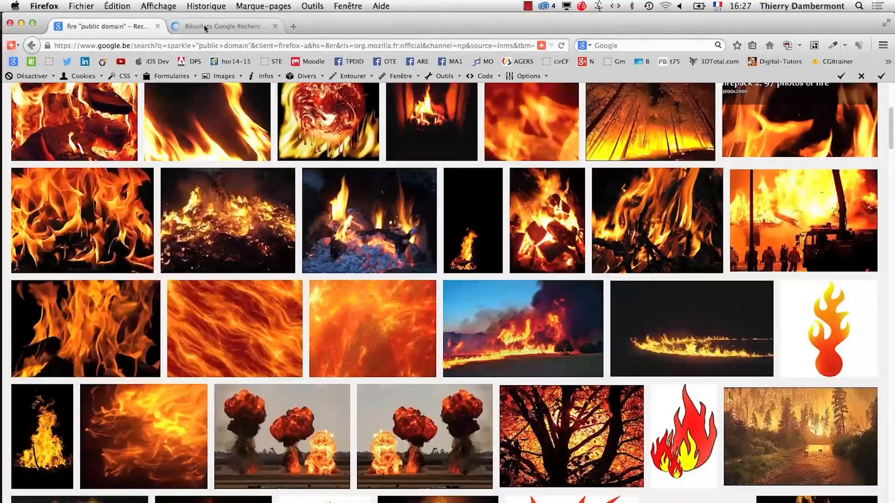
pyautogui.click(205, 27)
pyautogui.click(694, 388)
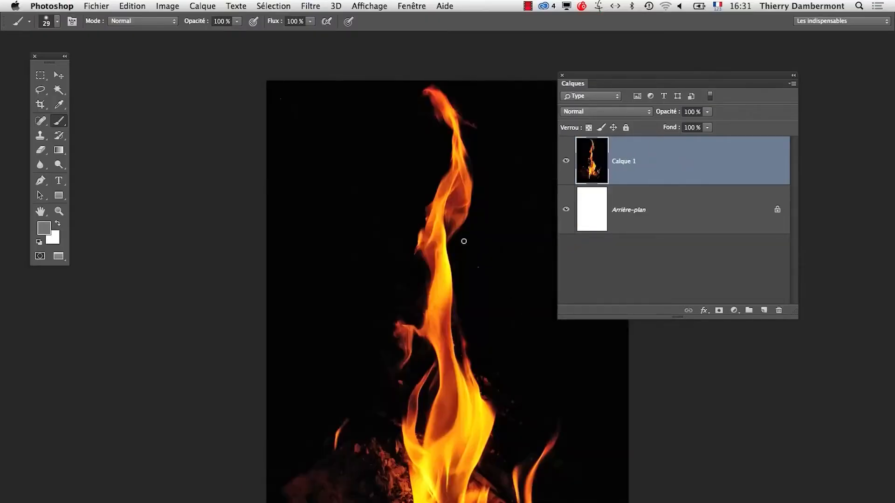
# Step: In Photoshop, blend out Calque 1's dark tones by splitting its black "Ce calque" threshold to 14 / 100 in the blending options
pyautogui.moveTo(463, 241); pyautogui.dragTo(312, 220)
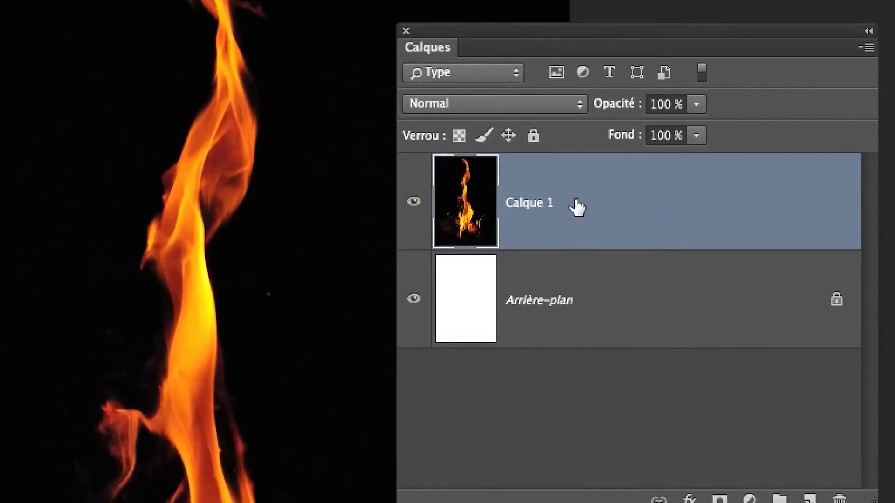
pyautogui.doubleClick(677, 281)
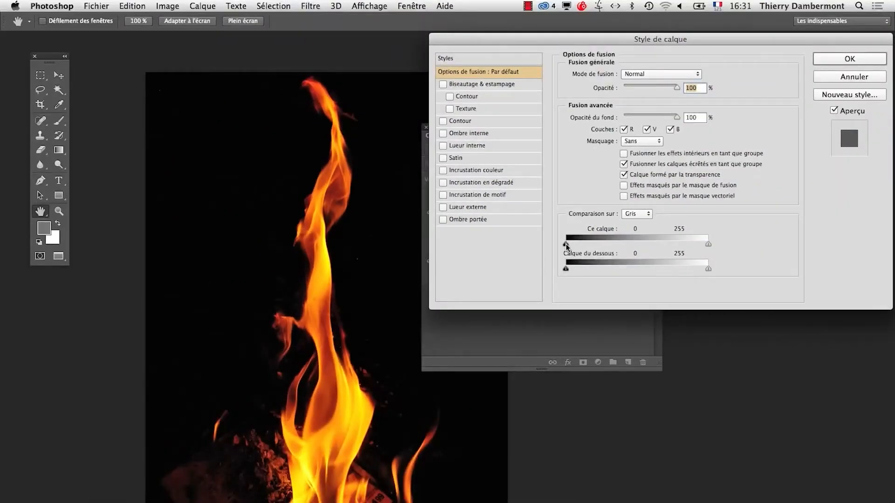
pyautogui.moveTo(566, 244); pyautogui.dragTo(624, 244)
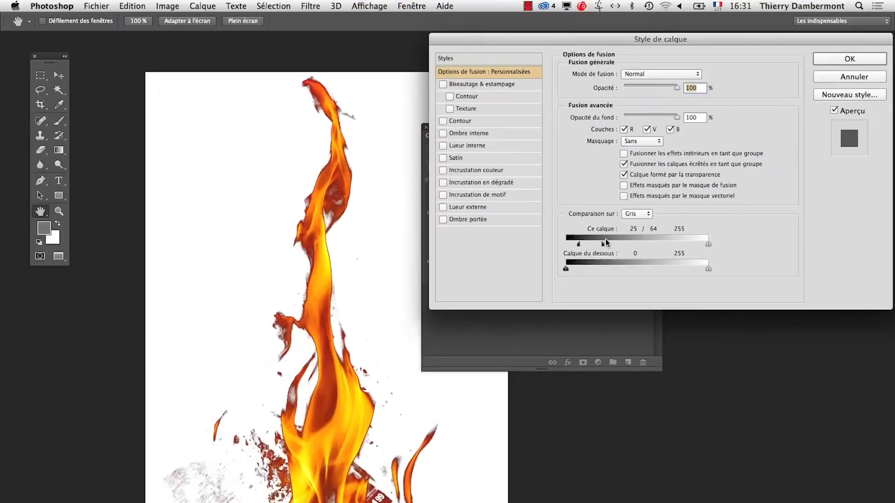
pyautogui.moveTo(579, 244); pyautogui.dragTo(622, 246)
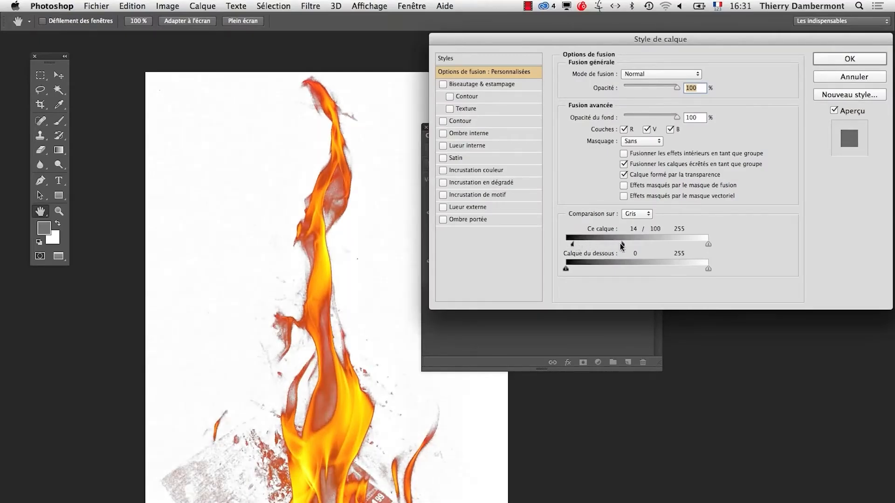
pyautogui.click(847, 64)
# Step: Add a white, fully revealing layer mask to Calque 1
pyautogui.click(202, 6)
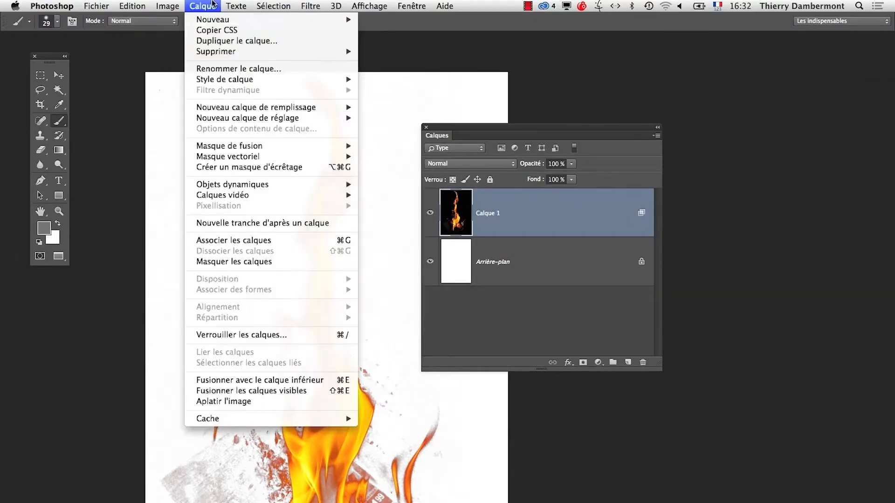
pyautogui.moveTo(303, 150)
pyautogui.click(405, 146)
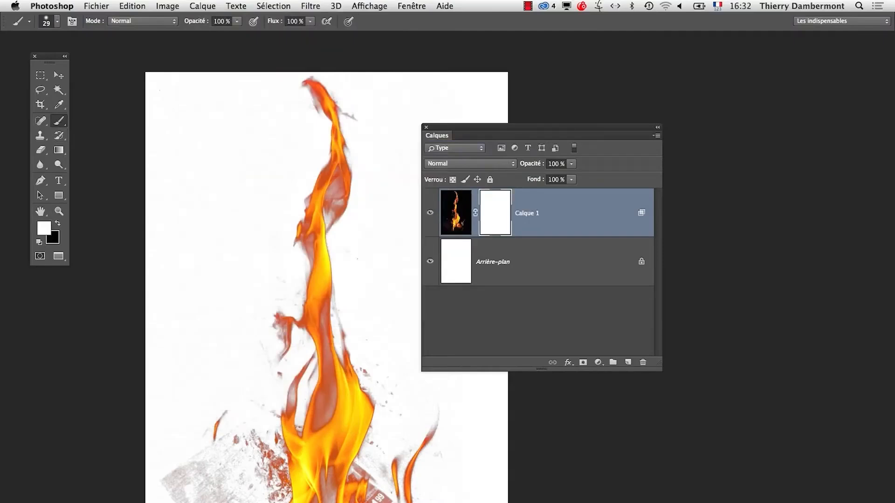
# Step: Paint the mask black with a 478 px brush over the debris on both sides of the flame's base, and hide the Arrière-plan layer
pyautogui.moveTo(216, 363); pyautogui.dragTo(233, 369)
pyautogui.click(57, 223)
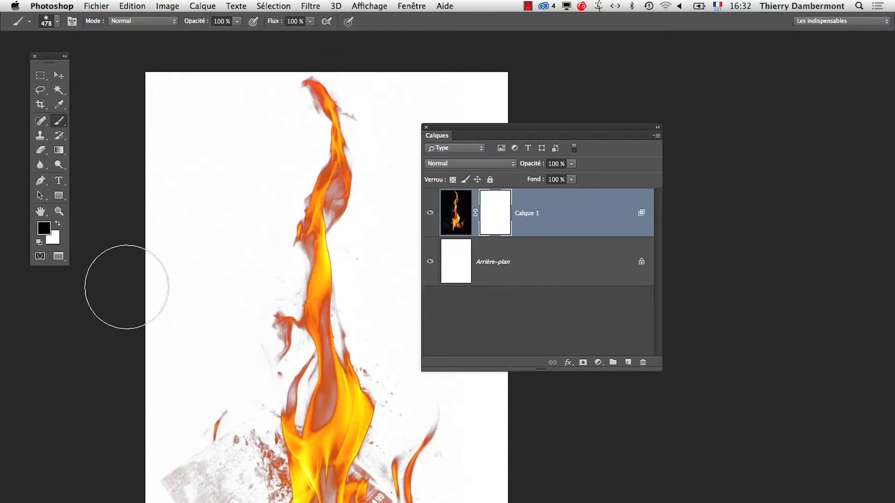
pyautogui.moveTo(245, 413)
pyautogui.mouseDown()
pyautogui.moveTo(257, 484)
pyautogui.moveTo(180, 487)
pyautogui.moveTo(174, 475)
pyautogui.moveTo(230, 479)
pyautogui.moveTo(186, 460)
pyautogui.mouseUp()
pyautogui.press('super+z')
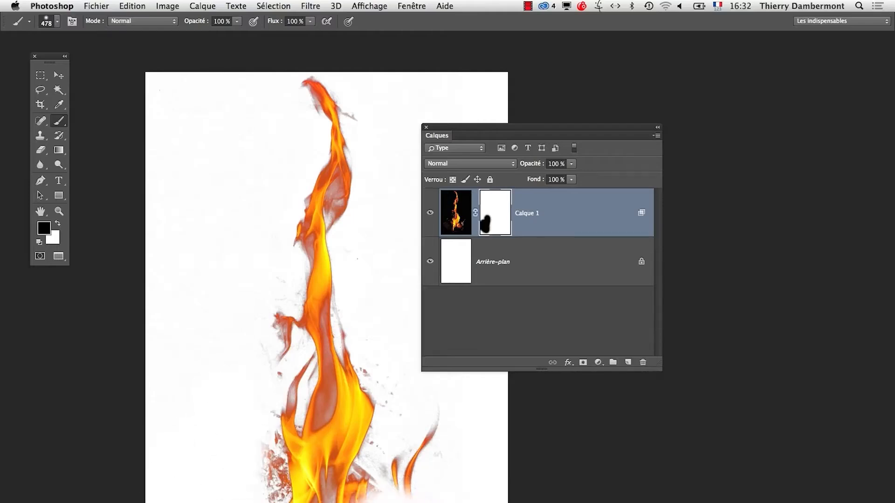
pyautogui.moveTo(400, 485)
pyautogui.mouseDown()
pyautogui.moveTo(426, 424)
pyautogui.moveTo(389, 499)
pyautogui.mouseUp()
pyautogui.moveTo(206, 454); pyautogui.dragTo(254, 494)
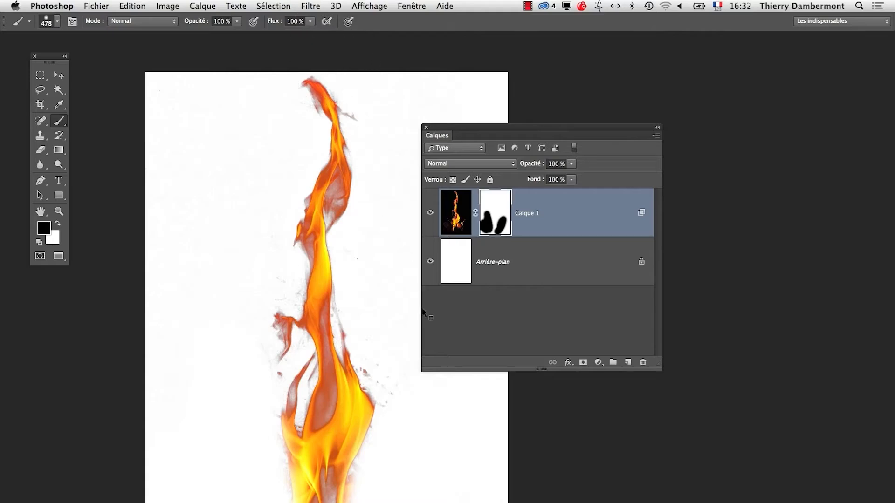
pyautogui.click(430, 261)
pyautogui.moveTo(466, 127); pyautogui.dragTo(598, 113)
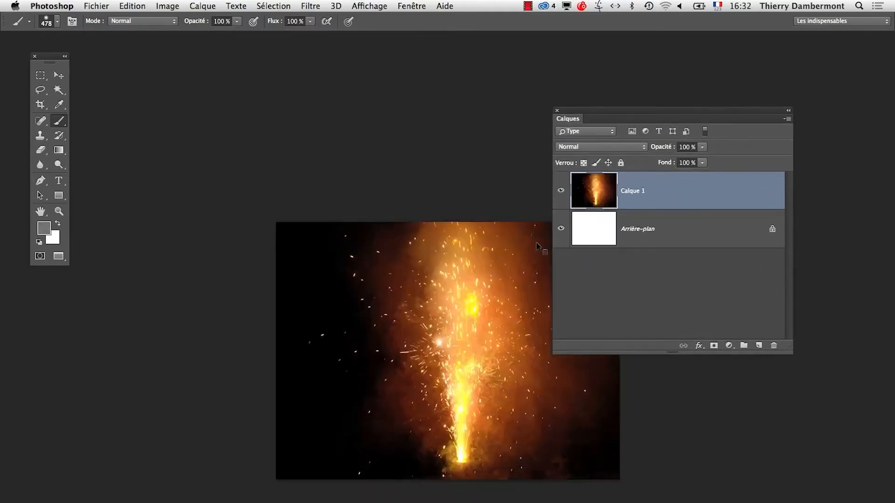
# Step: Blend out the sparks layer's dark tones with a "Ce calque" black threshold split to 71 / 191, and hide the Arrière-plan layer
pyautogui.moveTo(466, 303); pyautogui.dragTo(354, 255)
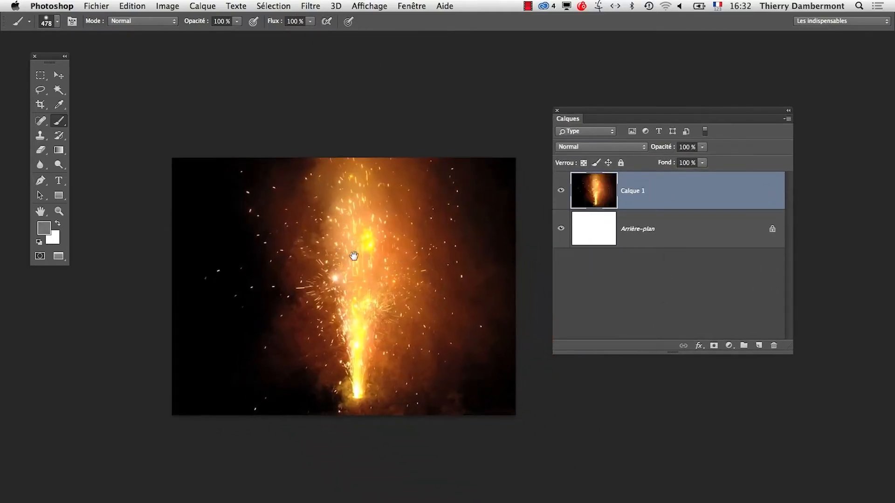
pyautogui.click(410, 252)
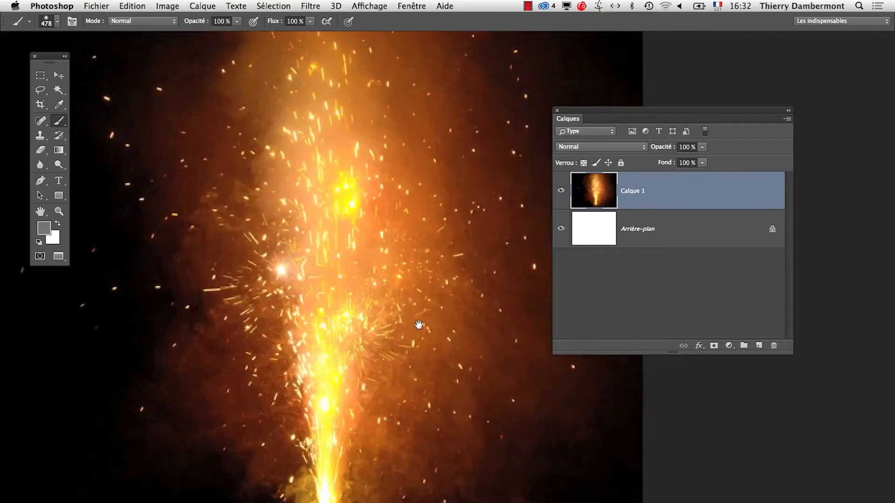
pyautogui.doubleClick(680, 191)
pyautogui.moveTo(566, 244); pyautogui.dragTo(585, 243)
pyautogui.press('super+minus')
pyautogui.moveTo(345, 289); pyautogui.dragTo(292, 263)
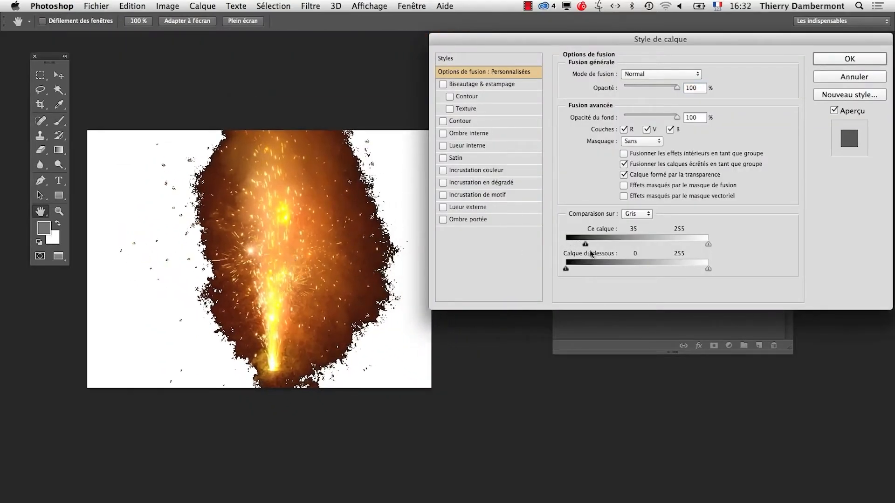
pyautogui.moveTo(585, 244); pyautogui.dragTo(665, 244)
pyautogui.press('alt')
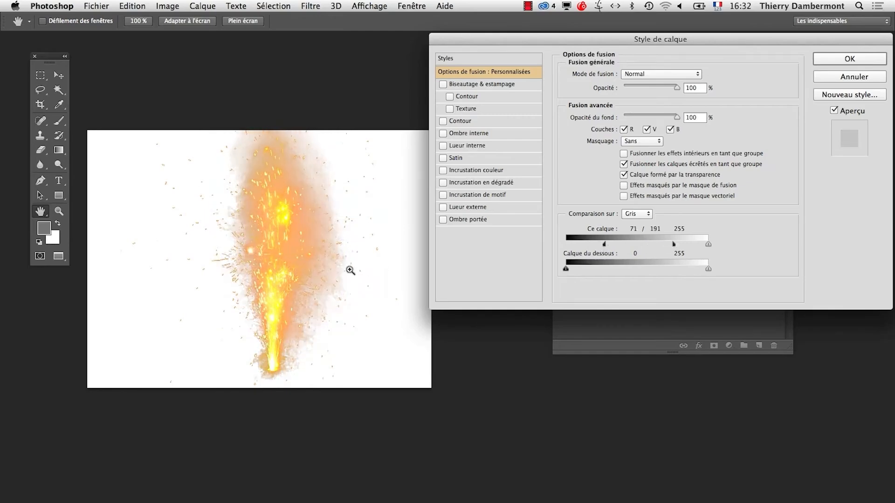
pyautogui.keyDown('super'); pyautogui.click(350, 270); pyautogui.keyUp('super')
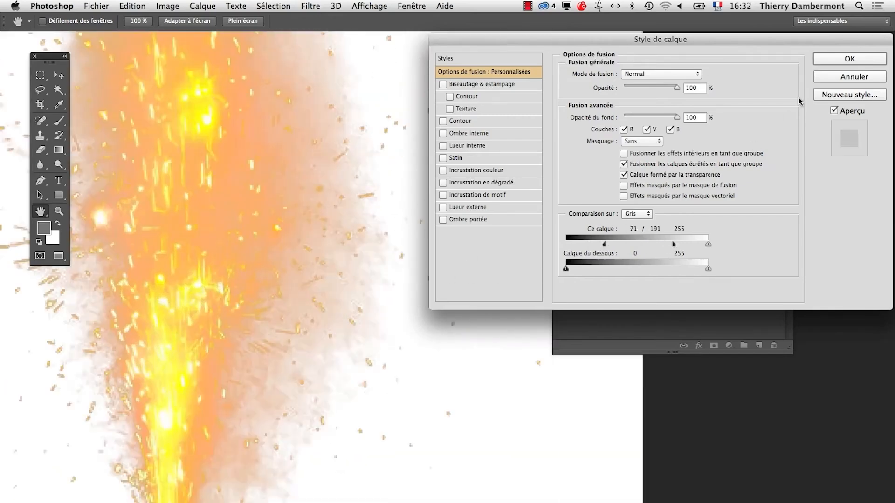
pyautogui.click(845, 60)
pyautogui.click(562, 230)
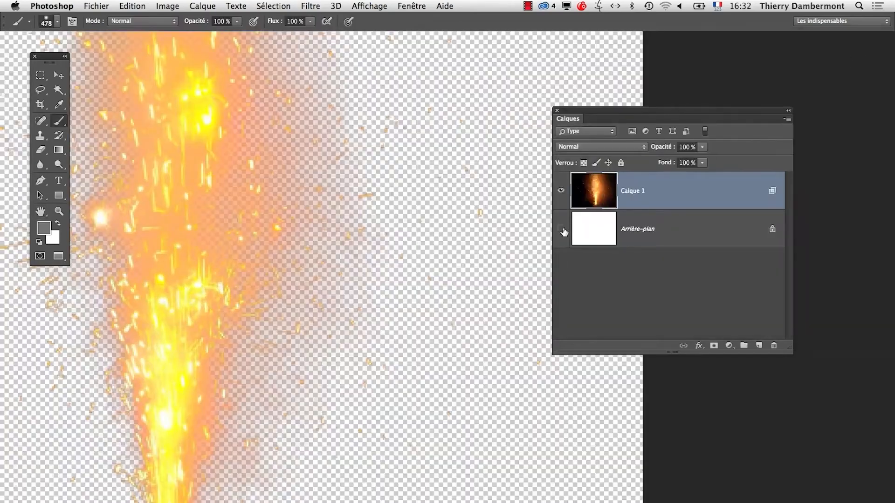
pyautogui.press('super+0')
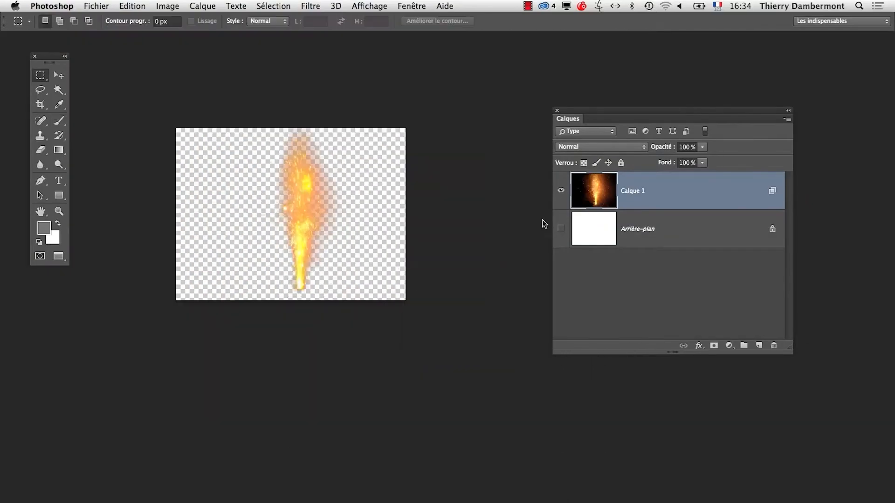
# Step: Open the image desert.jpg
pyautogui.press('super+o')
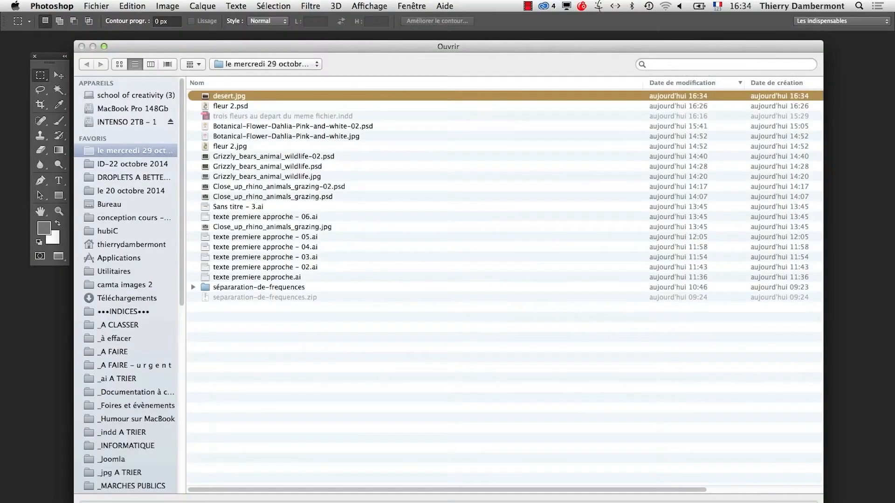
pyautogui.press('Return')
pyautogui.scroll(-1, 360, 284)
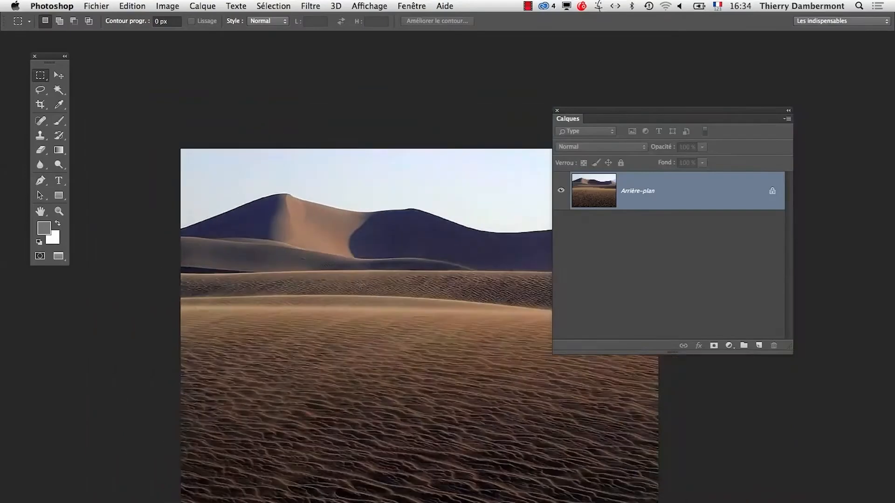
# Step: Switch to the standard windowed screen mode, detach desert.jpg into its own floating window and activate the Sans titre-3 document
pyautogui.press('f')
pyautogui.press('f')
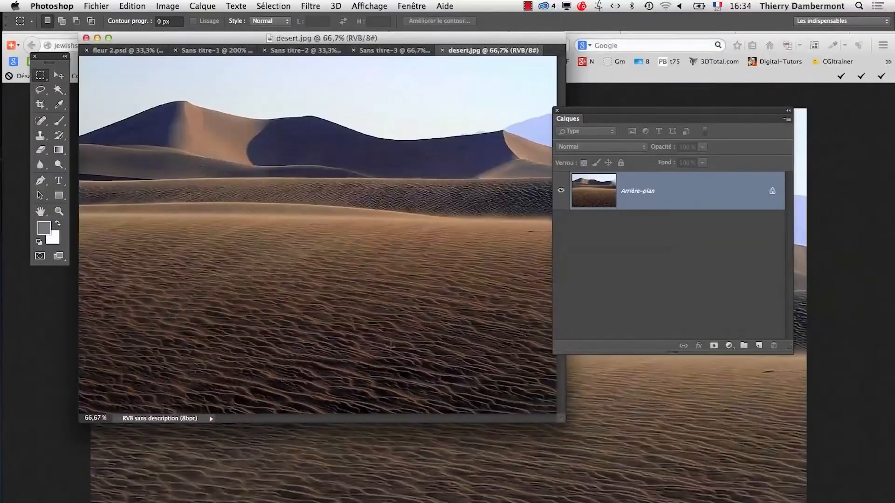
pyautogui.moveTo(476, 51); pyautogui.dragTo(545, 318)
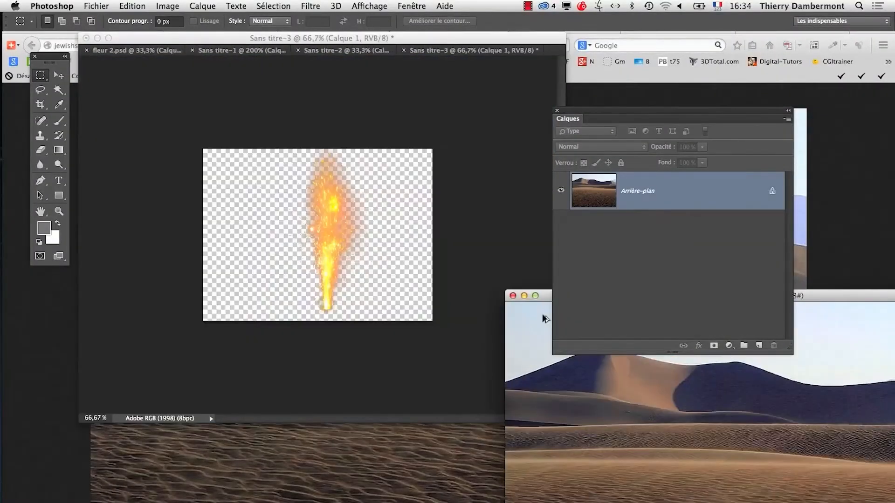
pyautogui.click(457, 41)
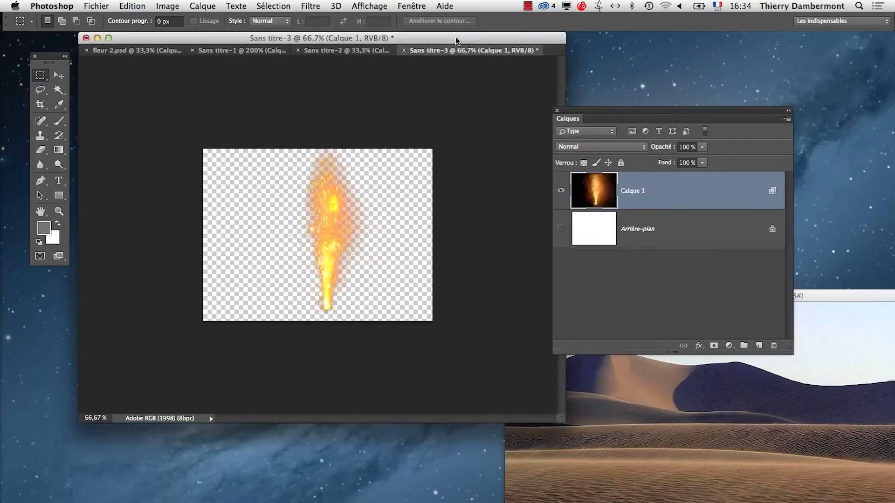
# Step: Copy the sparks layer from Sans titre-3 into desert.jpg with the Move tool and bring the desert window into full view
pyautogui.click(59, 75)
pyautogui.moveTo(331, 225); pyautogui.dragTo(649, 498)
pyautogui.moveTo(544, 297); pyautogui.dragTo(183, 150)
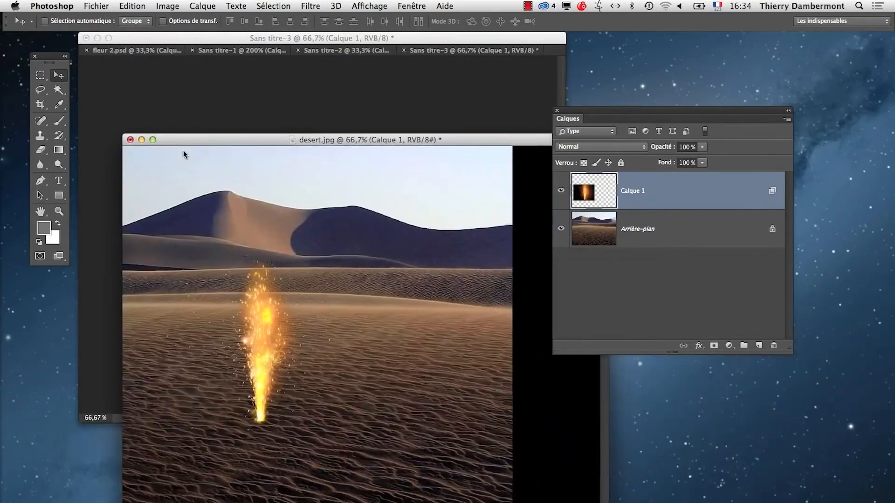
# Step: Reposition the spark fountain on the sand and place two duplicates of its layer, one on either side of the original
pyautogui.click(161, 138)
pyautogui.press('super+plus')
pyautogui.press('super+plus')
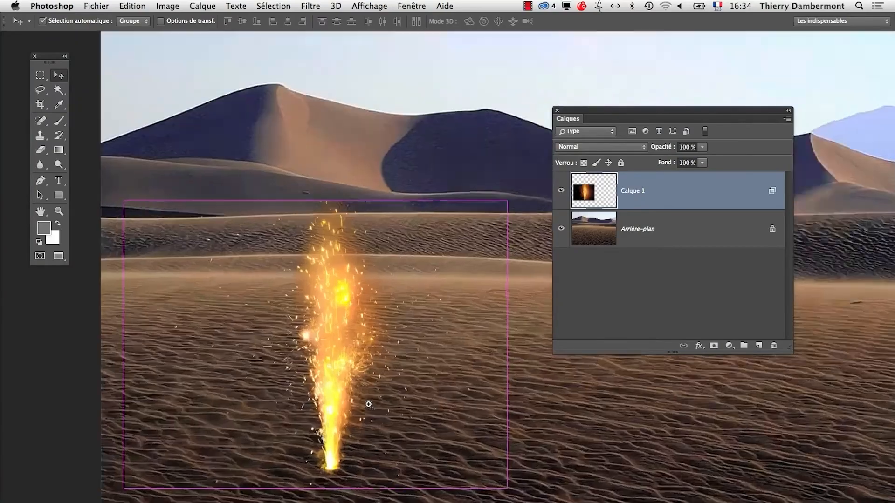
pyautogui.press('super+minus')
pyautogui.press('super+minus')
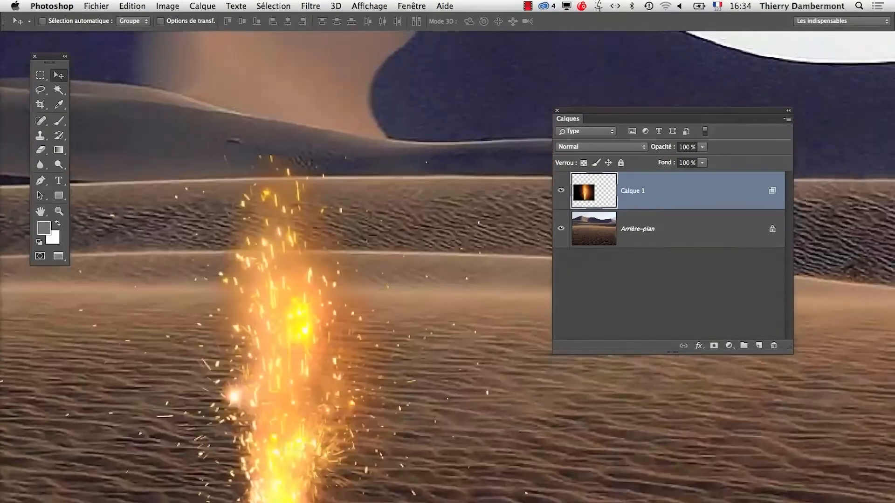
pyautogui.press('super+minus')
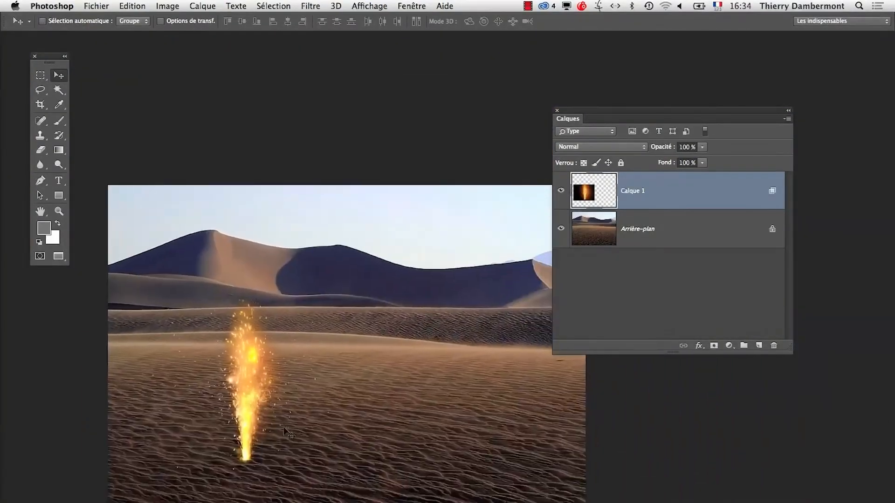
pyautogui.moveTo(254, 407); pyautogui.dragTo(439, 392)
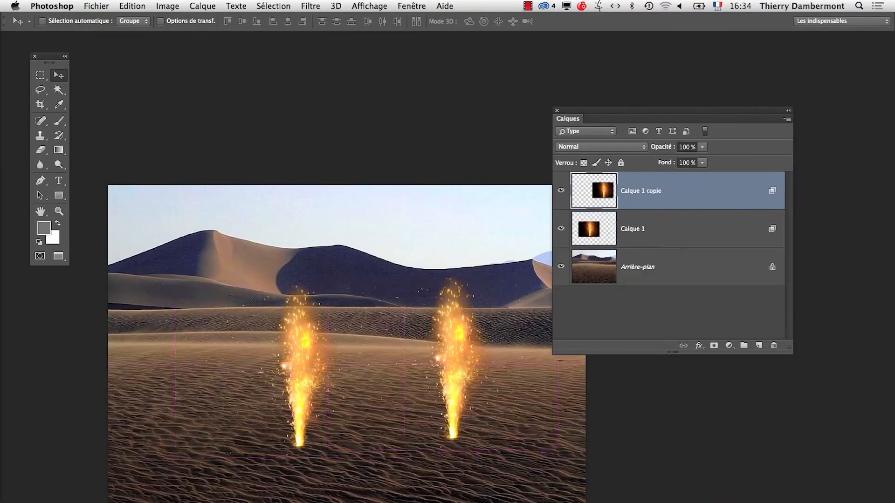
pyautogui.moveTo(298, 385); pyautogui.dragTo(30, 404)
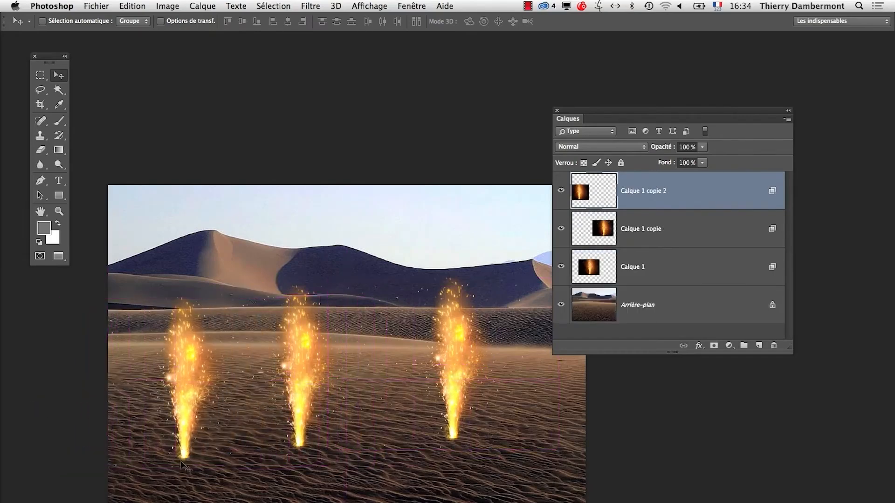
# Step: Save the composite as a Photoshop file named desert-02.psd with layers kept and maximum compatibility
pyautogui.click(104, 6)
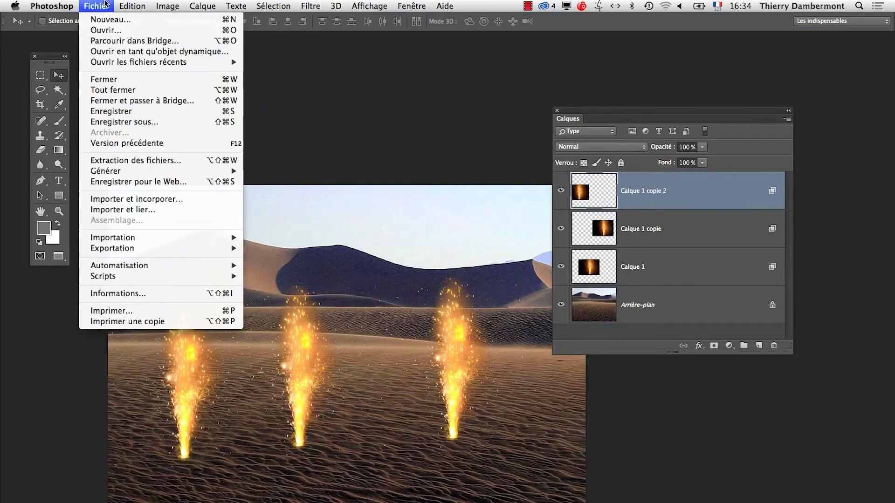
pyautogui.click(164, 122)
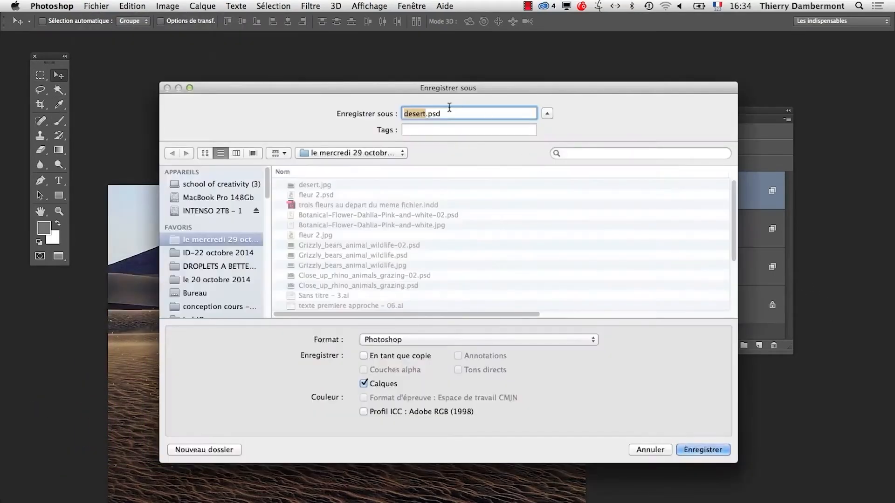
pyautogui.click(426, 113)
pyautogui.write('-02')
pyautogui.click(715, 448)
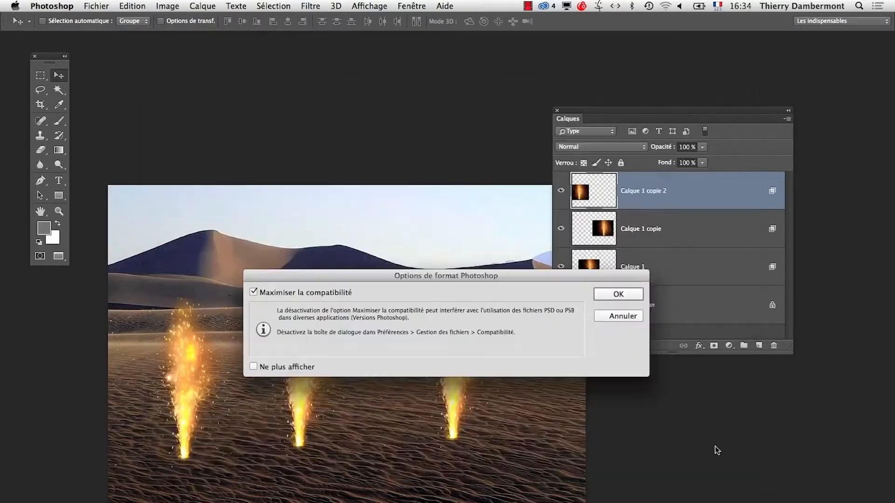
pyautogui.click(616, 294)
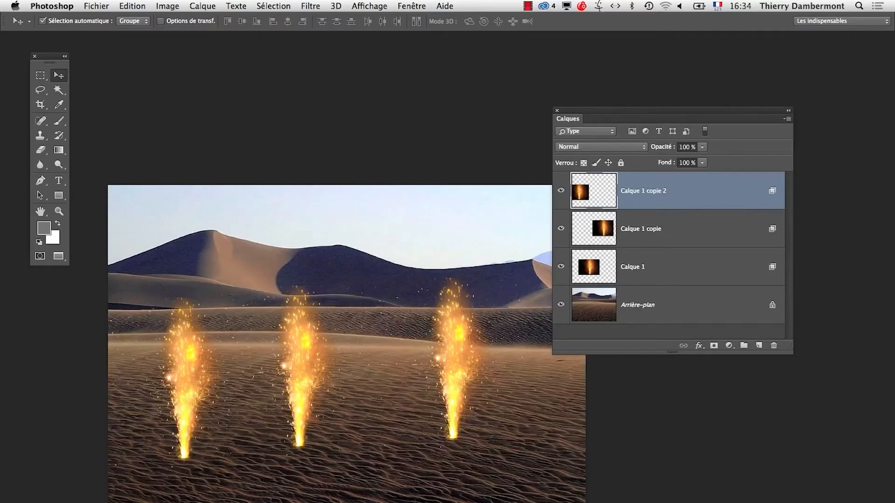
# Step: Clear the Layers panel away from the sparks and convert the Calque 1 copie 2 layer to a smart object
pyautogui.press('super+m')
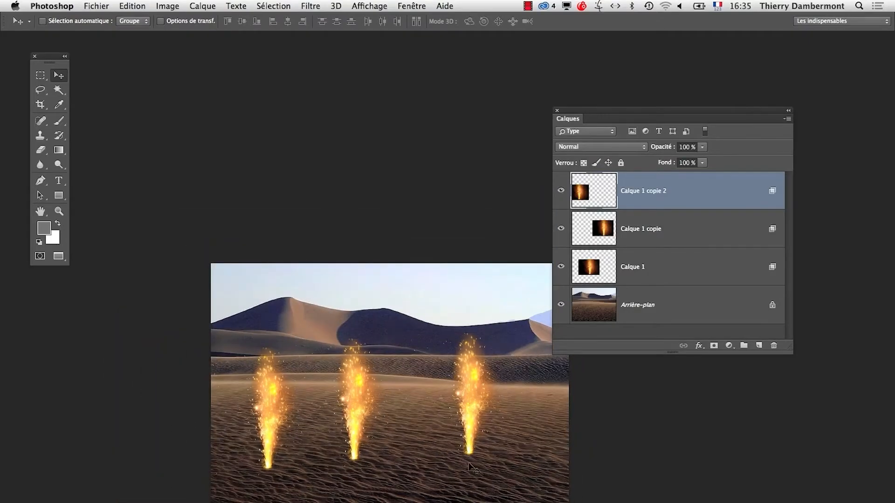
pyautogui.press('super')
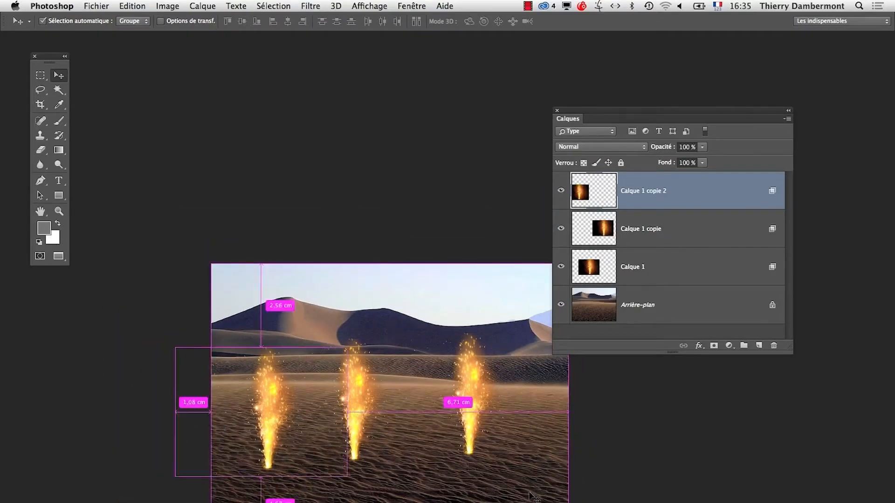
pyautogui.keyDown('super'); pyautogui.click(513, 455); pyautogui.keyUp('super')
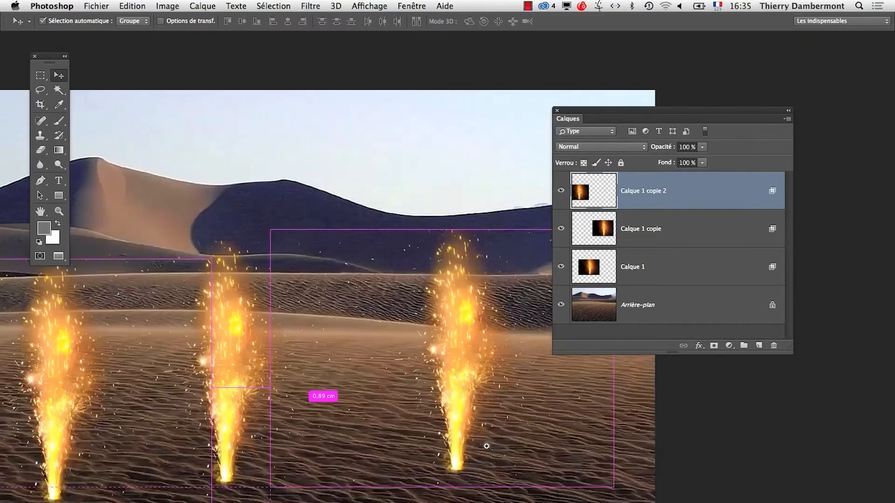
pyautogui.moveTo(609, 112); pyautogui.dragTo(673, 111)
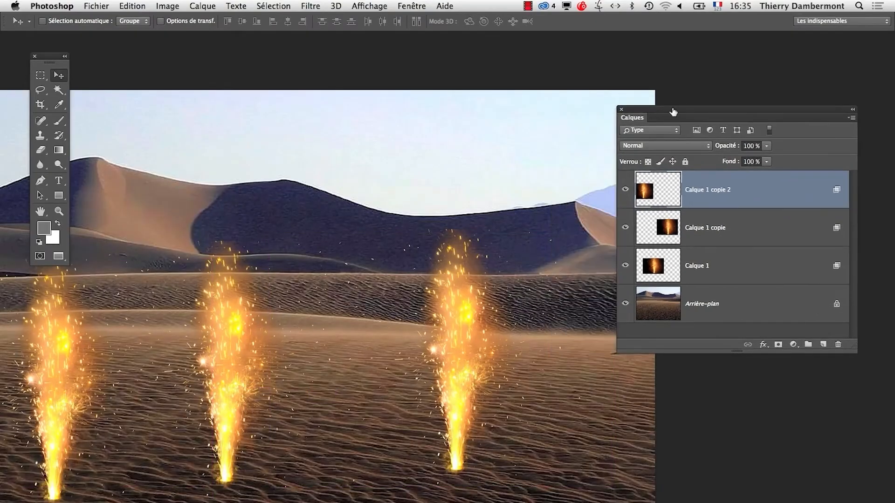
pyautogui.click(132, 5)
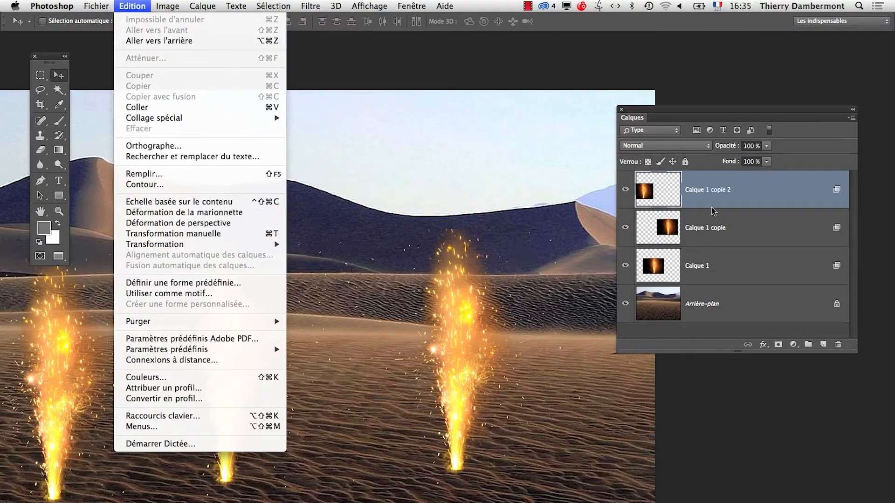
pyautogui.click(761, 193)
pyautogui.rightClick(759, 191)
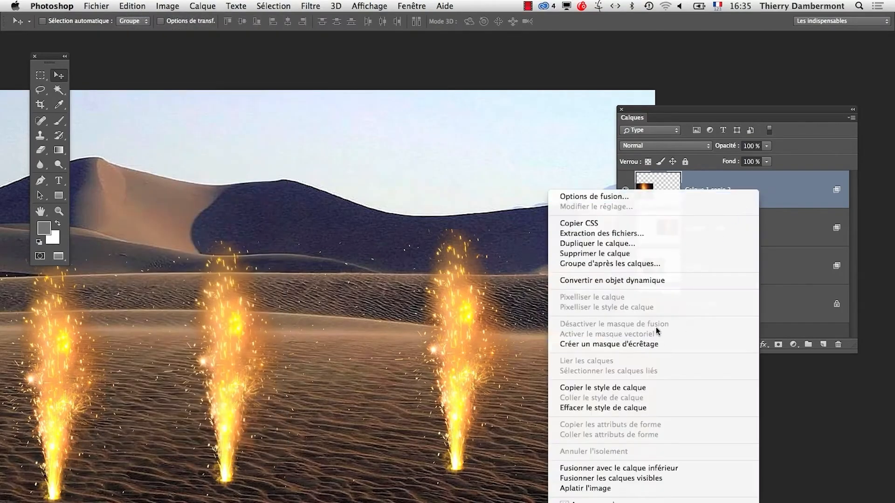
pyautogui.click(650, 282)
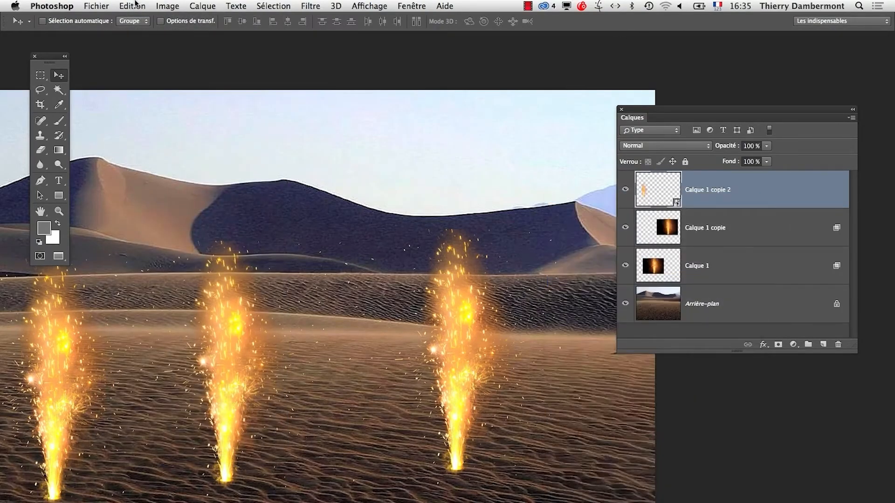
# Step: Start a Puppet Warp on the leftmost spark fountain with the mesh shown and place three pins from its base to its tip
pyautogui.click(135, 5)
pyautogui.click(191, 211)
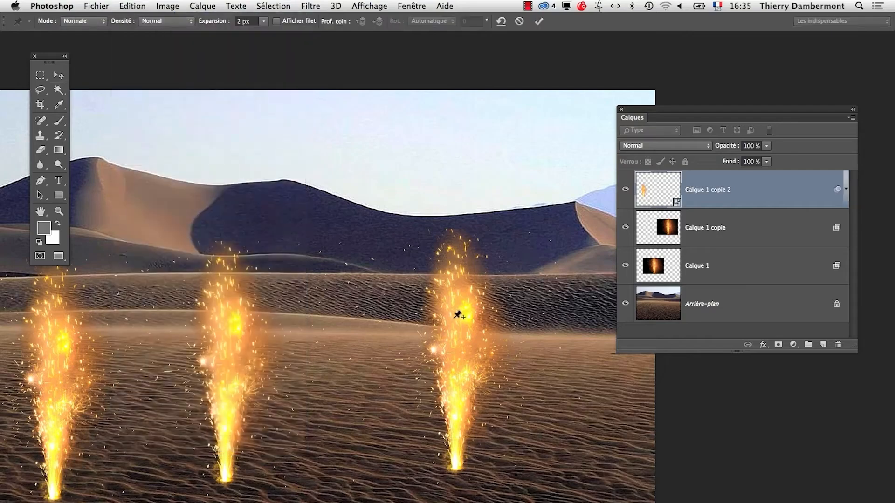
pyautogui.click(281, 19)
pyautogui.scroll(5, 297, 299)
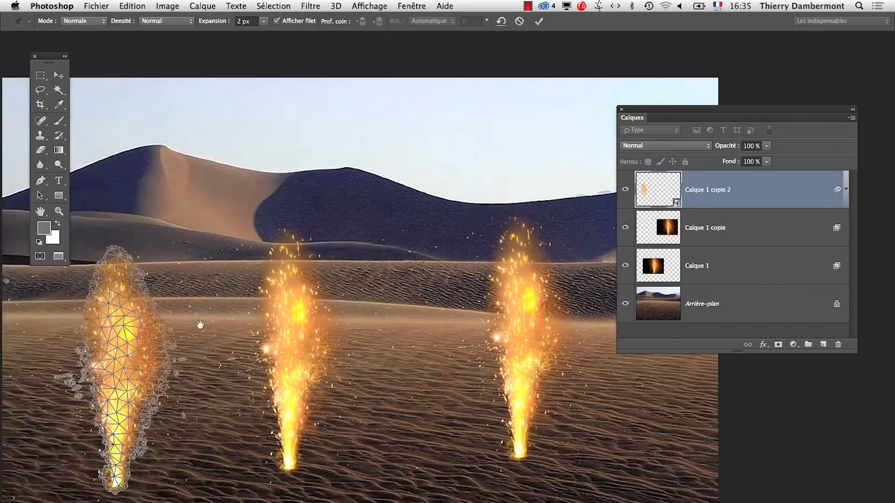
pyautogui.scroll(-4, 296, 299)
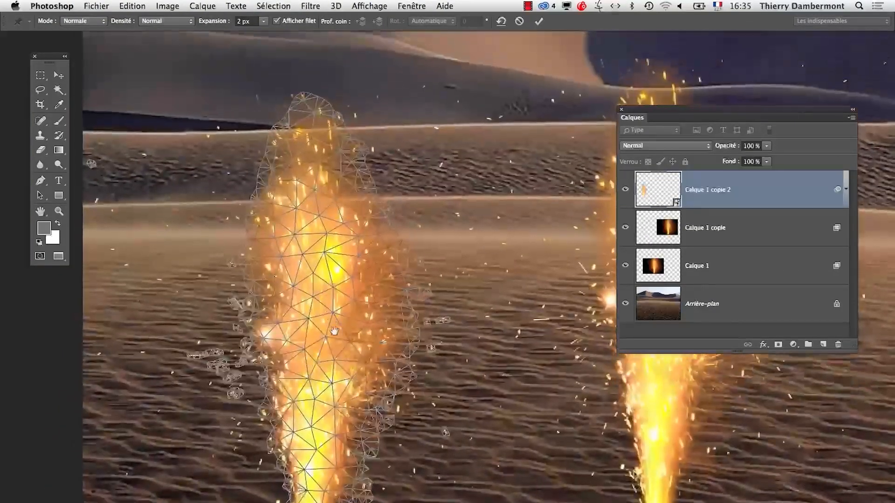
pyautogui.click(311, 496)
pyautogui.click(310, 336)
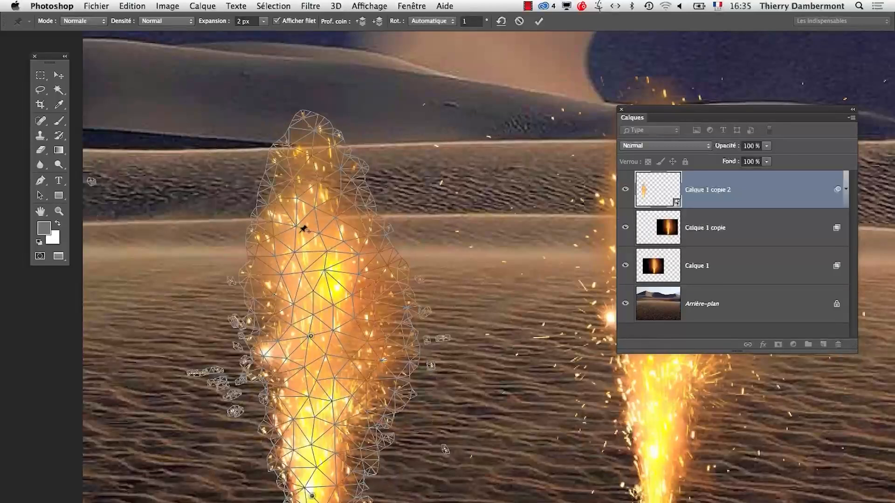
pyautogui.click(301, 171)
# Step: Hide the mesh, try to bend the leftmost spark fountain by moving its middle and upper pins, and cancel the warp
pyautogui.click(276, 21)
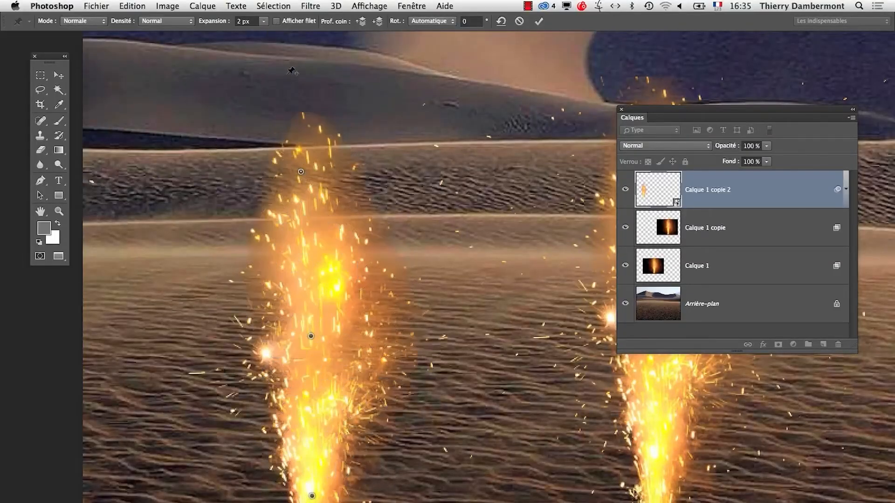
pyautogui.moveTo(311, 335); pyautogui.dragTo(289, 344)
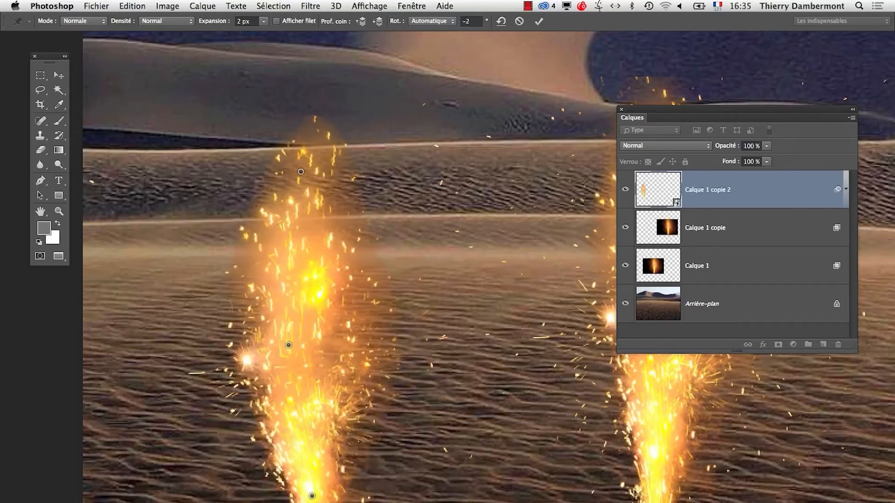
pyautogui.moveTo(301, 173); pyautogui.dragTo(433, 138)
pyautogui.moveTo(289, 345); pyautogui.dragTo(491, 374)
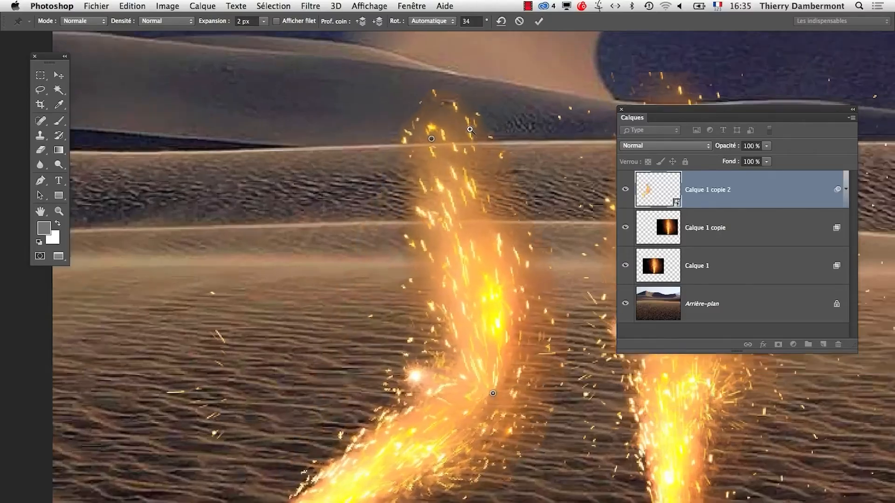
pyautogui.keyDown('super'); pyautogui.click(476, 145); pyautogui.keyUp('super')
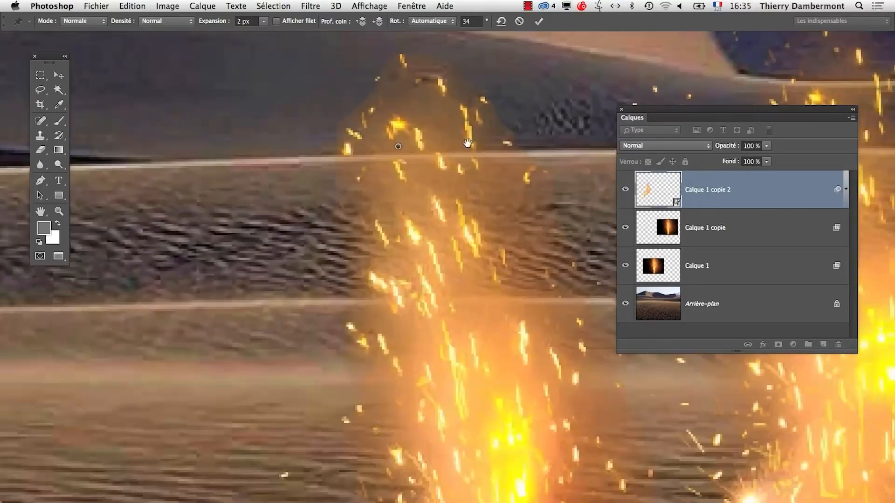
pyautogui.keyDown('super'); pyautogui.click(471, 140); pyautogui.keyUp('super')
pyautogui.moveTo(470, 139); pyautogui.dragTo(425, 211)
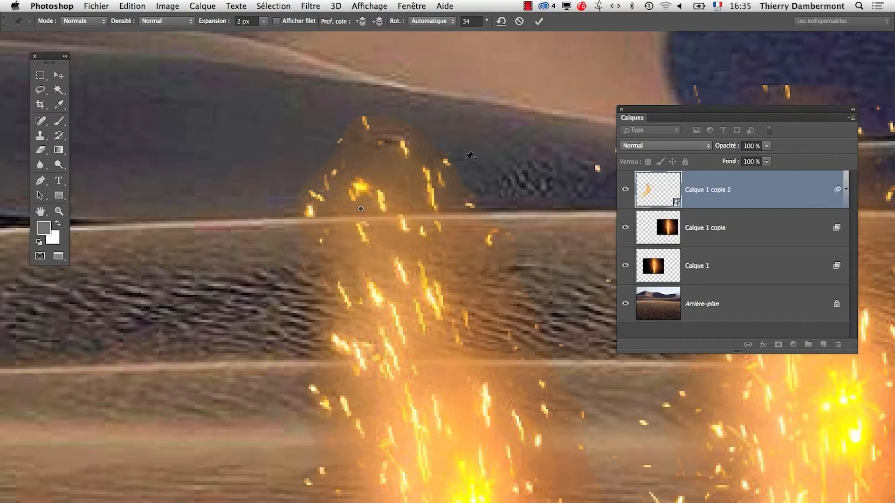
pyautogui.click(519, 21)
# Step: Start Puppet Warp again on the Calque 1 copie 2 layer and check its mesh by showing and hiding it
pyautogui.scroll(-5, 470, 179)
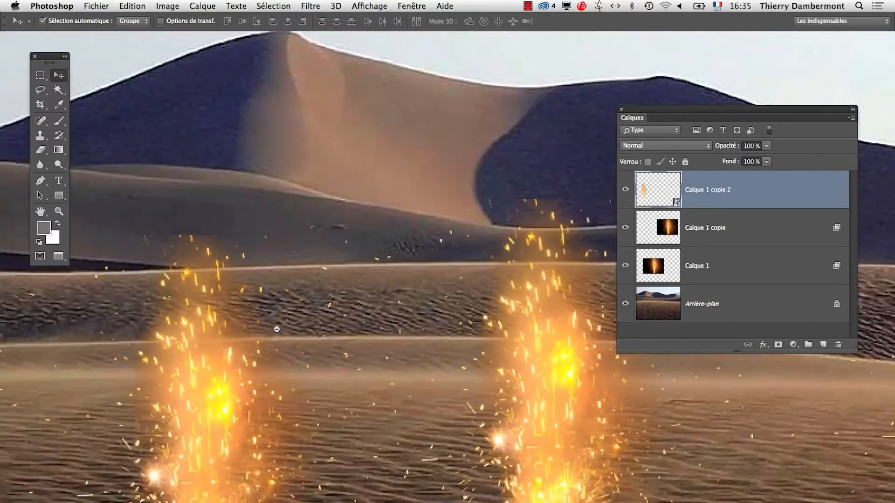
pyautogui.scroll(2, 387, 232)
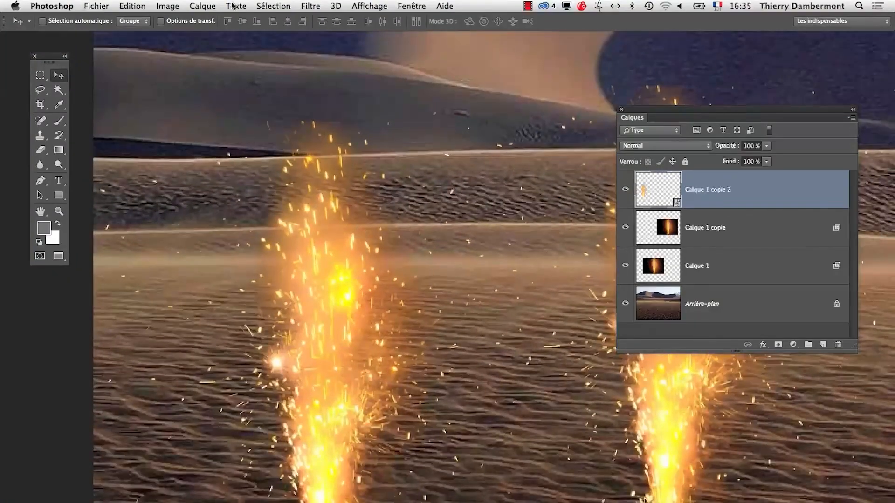
pyautogui.click(132, 6)
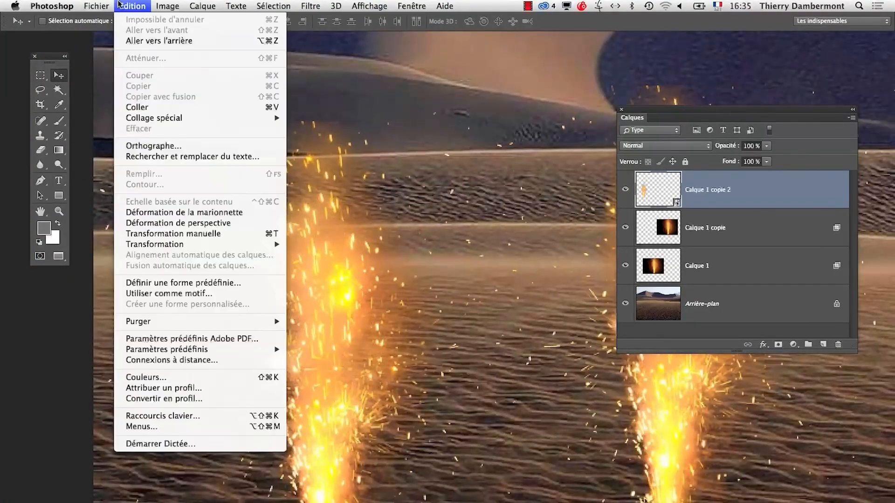
pyautogui.click(187, 212)
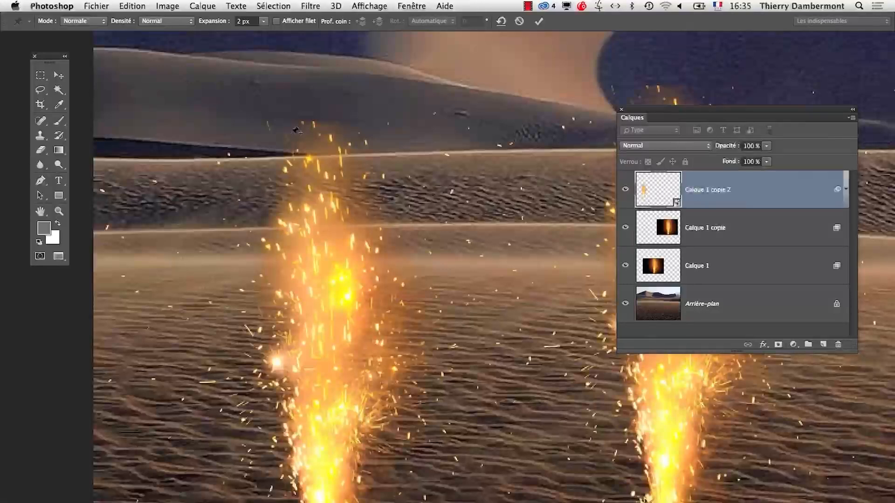
pyautogui.click(276, 21)
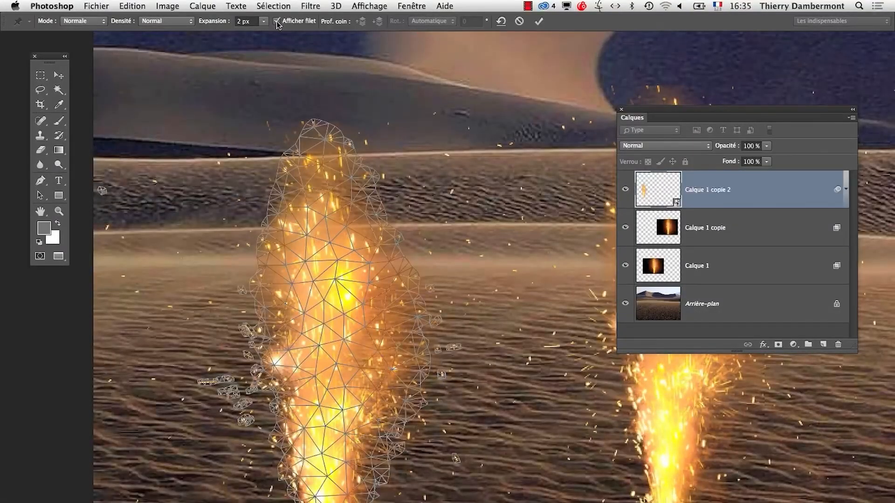
pyautogui.click(276, 22)
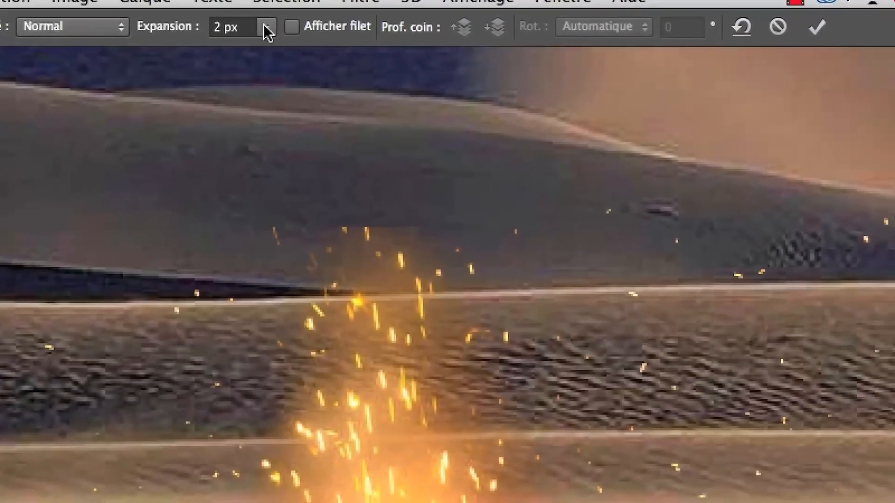
# Step: Display the warp mesh and set its expansion to 31 px so it extends further around the sparks
pyautogui.click(264, 21)
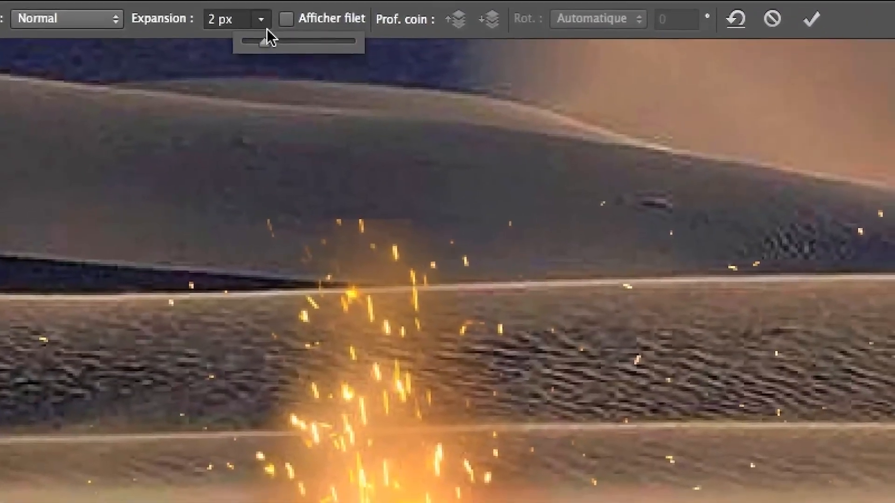
pyautogui.click(286, 19)
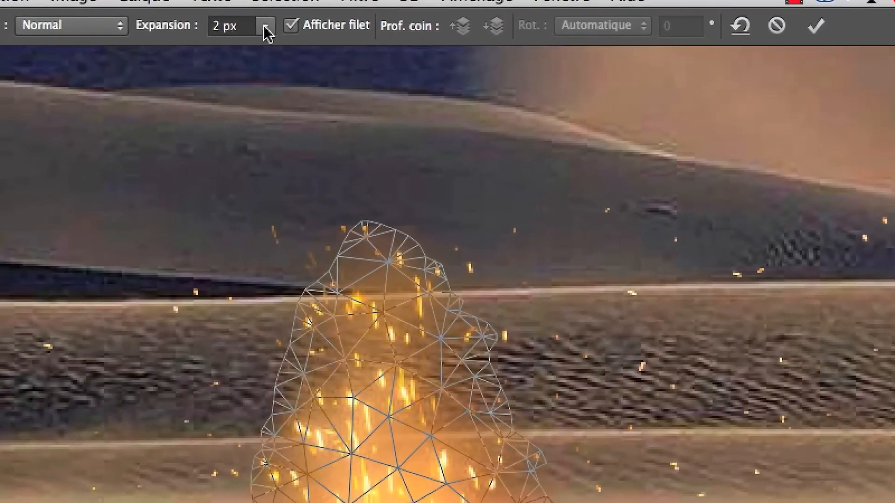
pyautogui.click(247, 28)
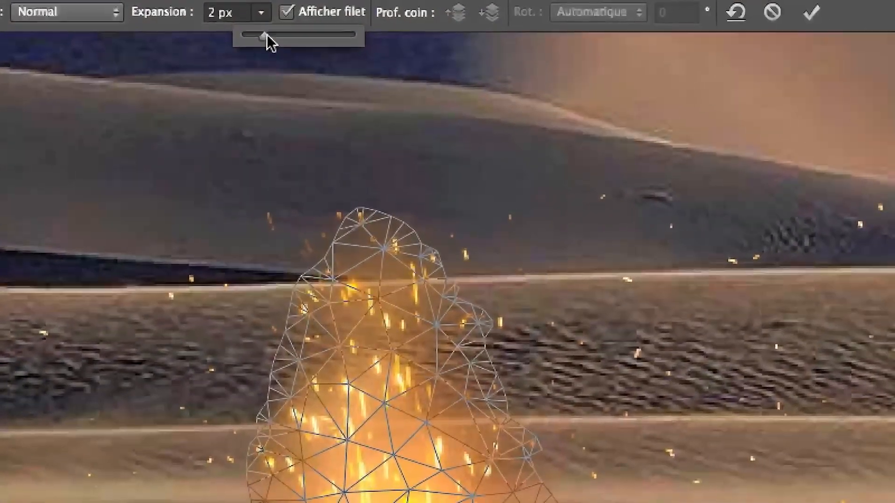
pyautogui.moveTo(311, 60); pyautogui.dragTo(317, 59)
pyautogui.moveTo(273, 34)
pyautogui.mouseDown()
pyautogui.moveTo(262, 33)
pyautogui.moveTo(278, 31)
pyautogui.mouseUp()
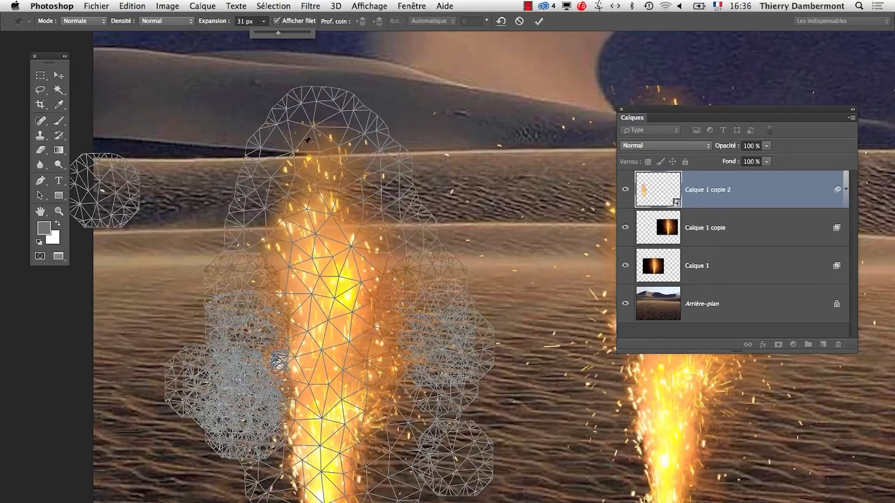
# Step: Try to bend the leftmost spark fountain by moving its upper and middle pins with the mesh hidden, and end the warp
pyautogui.click(324, 152)
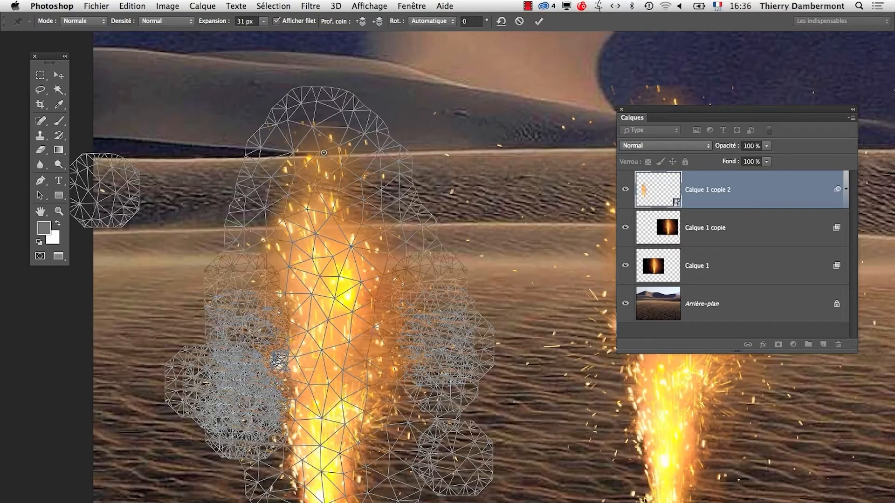
pyautogui.click(282, 19)
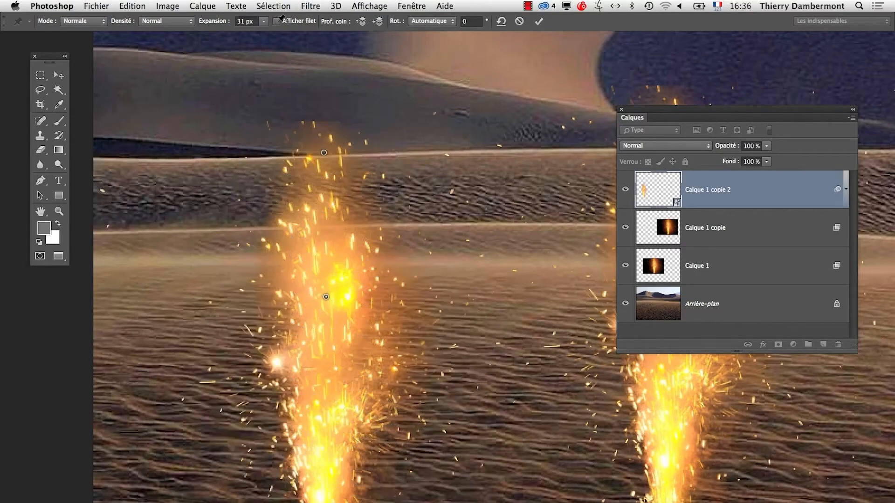
pyautogui.moveTo(352, 156); pyautogui.dragTo(423, 164)
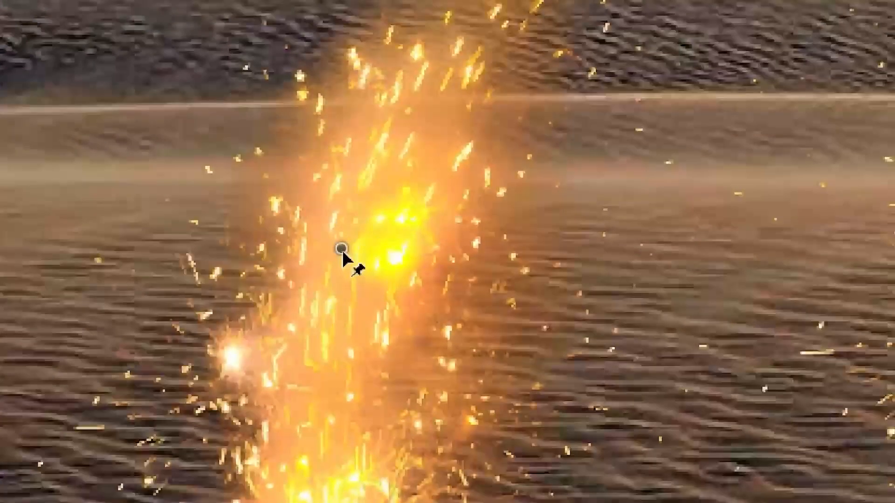
pyautogui.moveTo(342, 250); pyautogui.dragTo(430, 264)
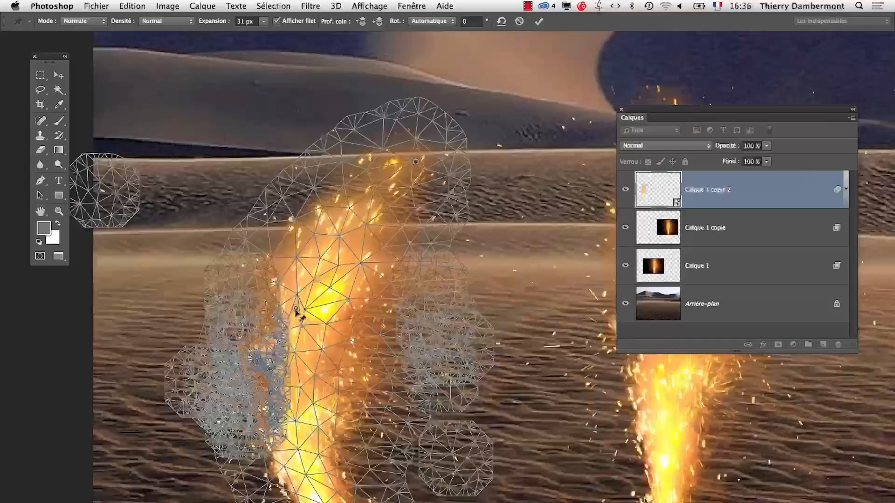
pyautogui.moveTo(307, 313); pyautogui.dragTo(383, 323)
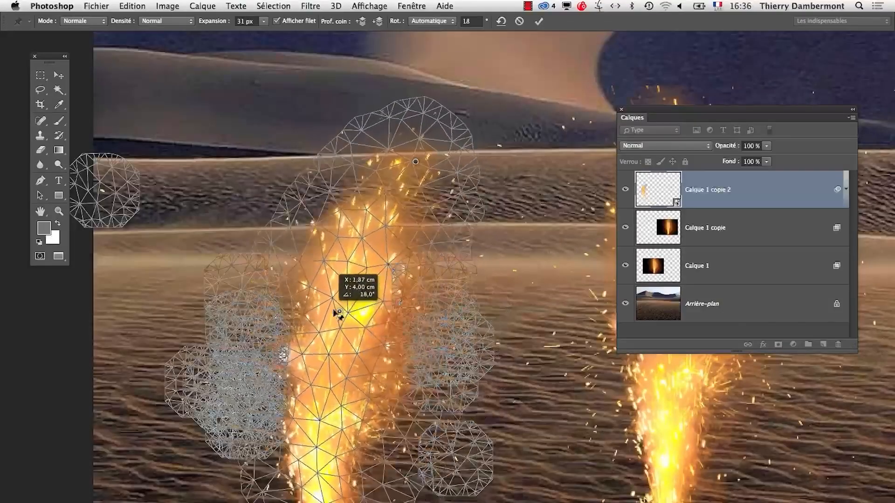
pyautogui.moveTo(305, 305); pyautogui.dragTo(294, 297)
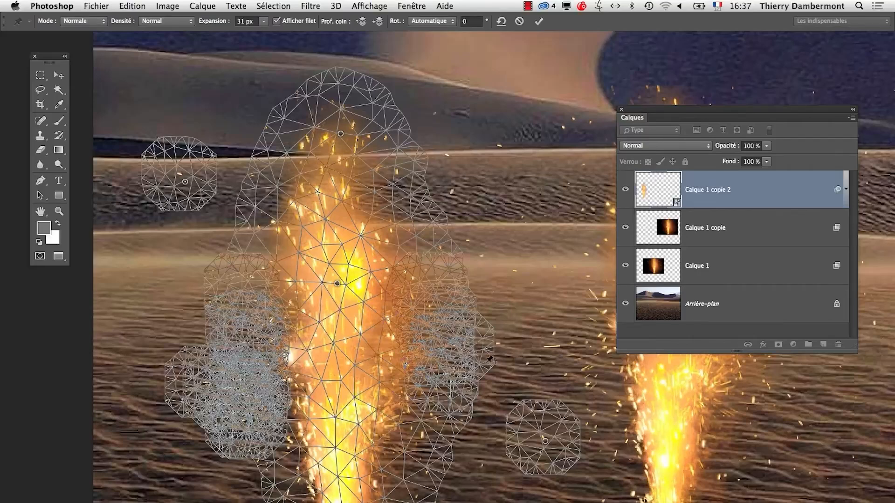
pyautogui.click(539, 20)
# Step: Add a new layer directly beneath Calque 1 copie 2 and fill it with black in Normal mode at 100 % opacity
pyautogui.moveTo(856, 352); pyautogui.dragTo(860, 431)
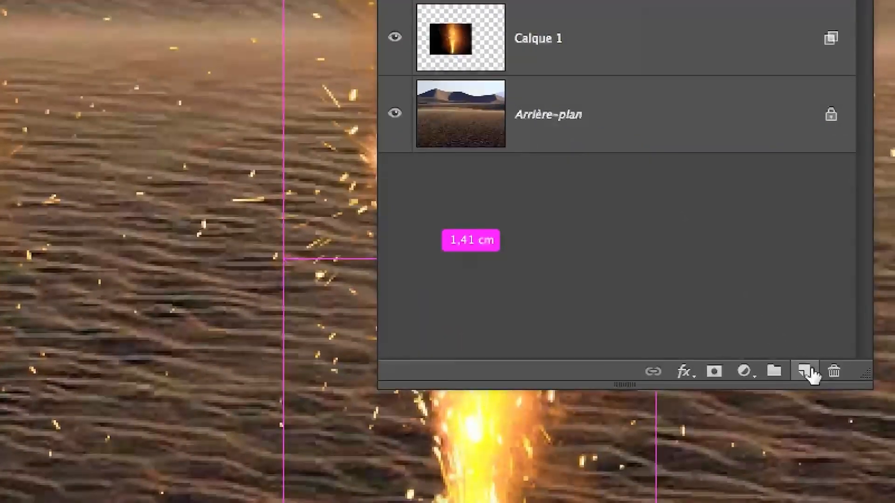
pyautogui.keyDown('super'); pyautogui.click(830, 432); pyautogui.keyUp('super')
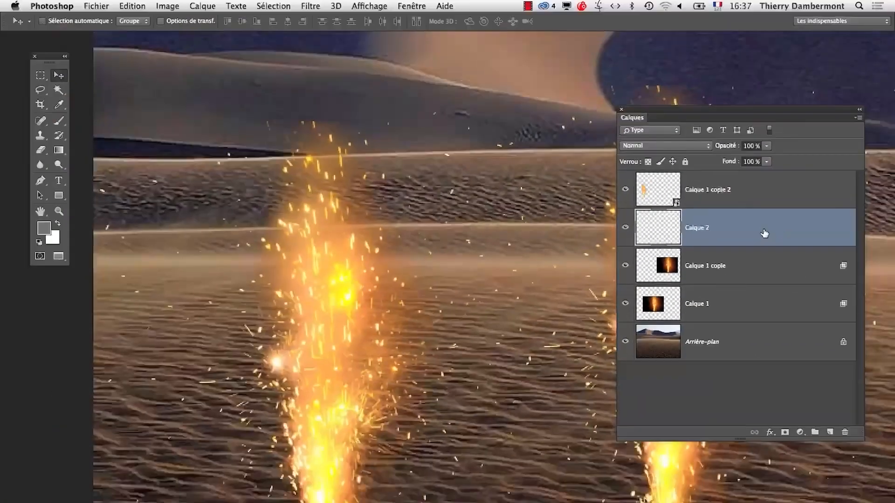
pyautogui.press('i')
pyautogui.hotkey('shift', 'F5')
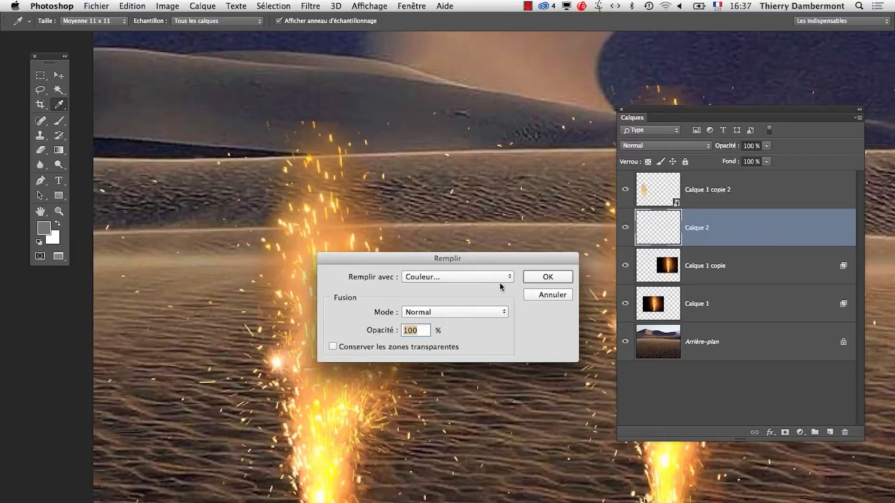
pyautogui.click(501, 277)
pyautogui.click(458, 330)
pyautogui.press('Return')
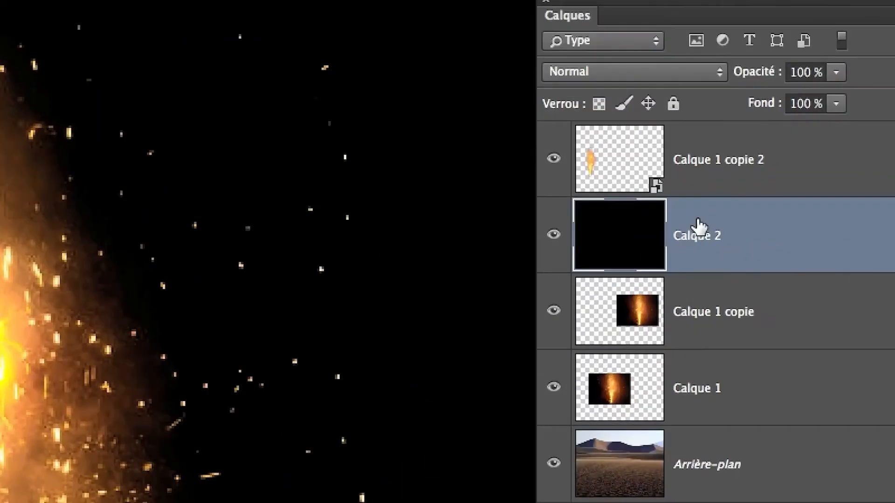
# Step: Merge Calque 1 copie 2 with the black Calque 2 layer and set the merged layer's blend mode to Eclaircir
pyautogui.keyDown('shift'); pyautogui.click(696, 179); pyautogui.keyUp('shift')
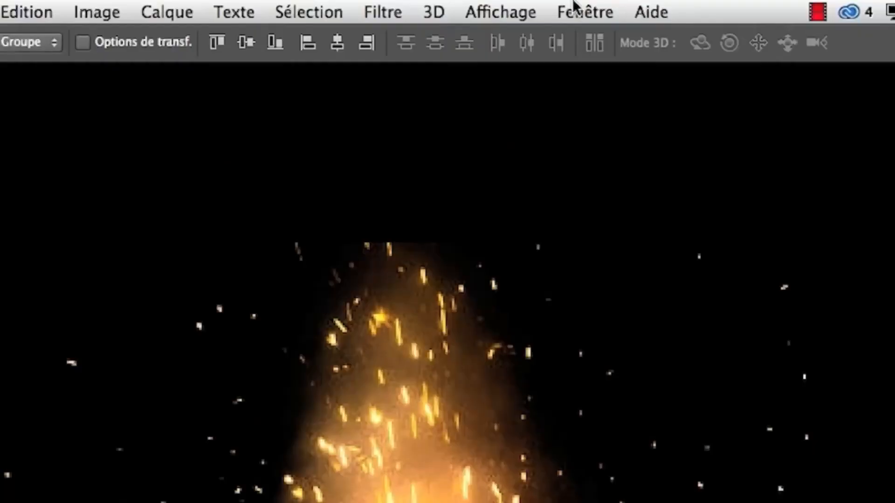
pyautogui.click(208, 6)
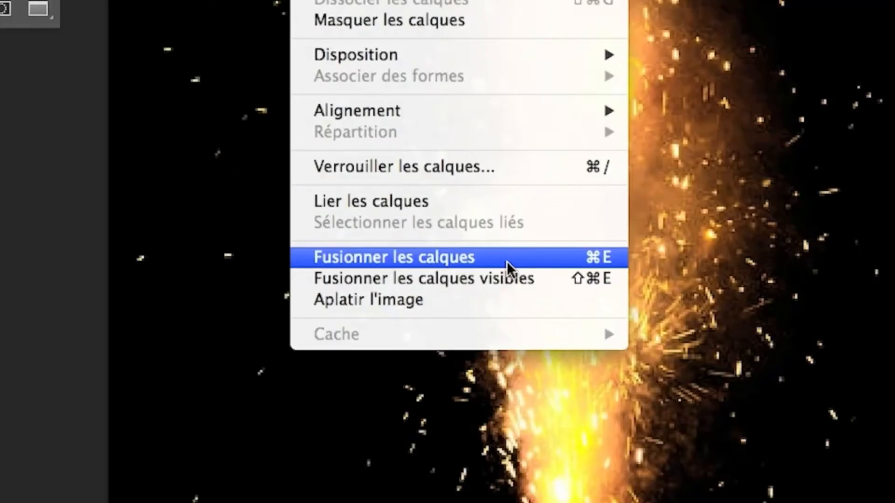
pyautogui.click(507, 262)
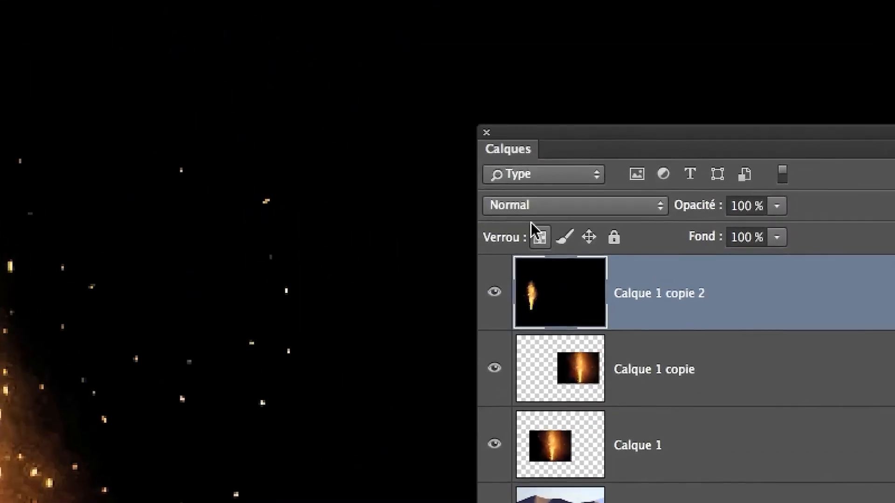
pyautogui.click(533, 208)
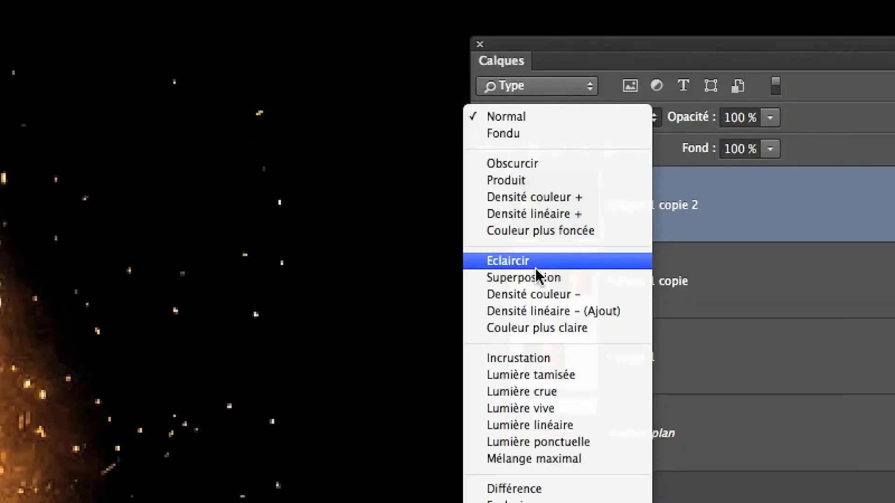
pyautogui.click(535, 262)
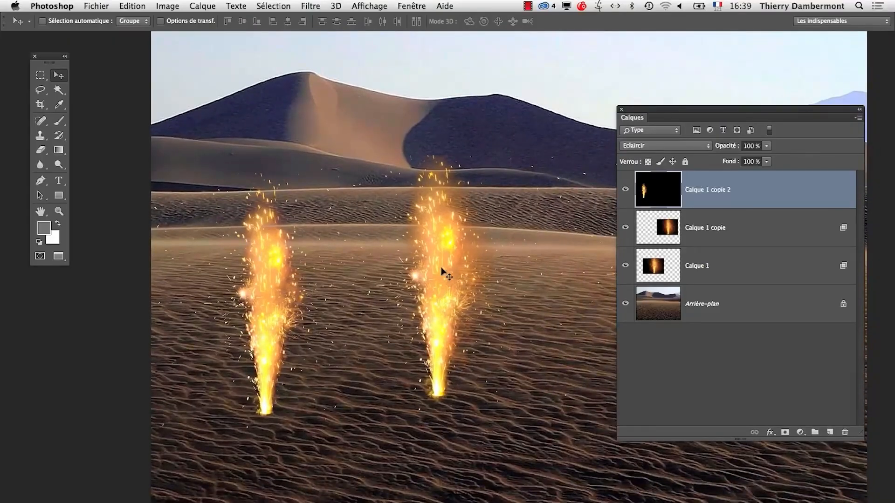
# Step: Hide Calque 1 and Calque 1 copie, and delete everything on Calque 1 copie 2 outside a rectangular selection around its spark fountain
pyautogui.press('m')
pyautogui.moveTo(263, 209); pyautogui.dragTo(159, 128)
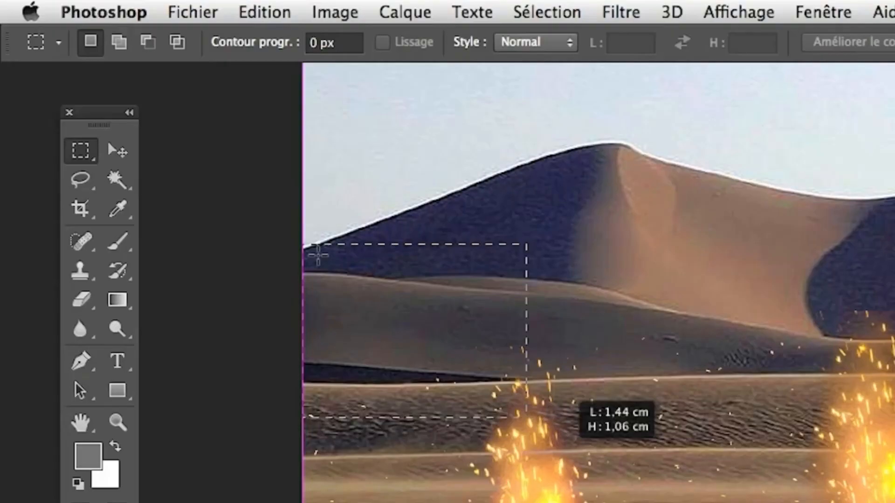
pyautogui.moveTo(527, 416); pyautogui.dragTo(767, 502)
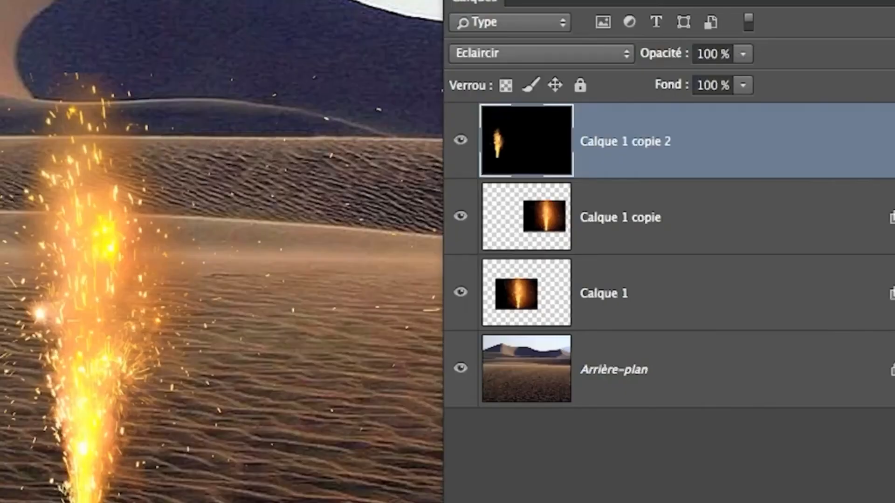
pyautogui.moveTo(461, 216); pyautogui.dragTo(461, 292)
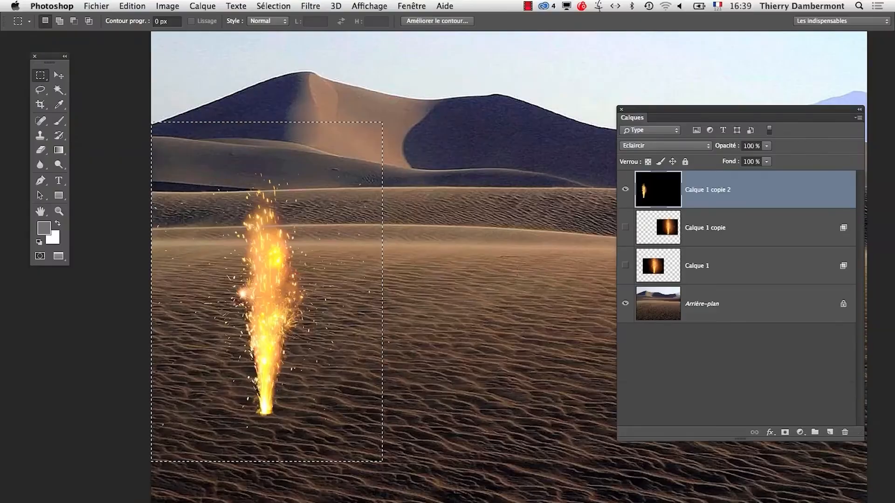
pyautogui.click(273, 5)
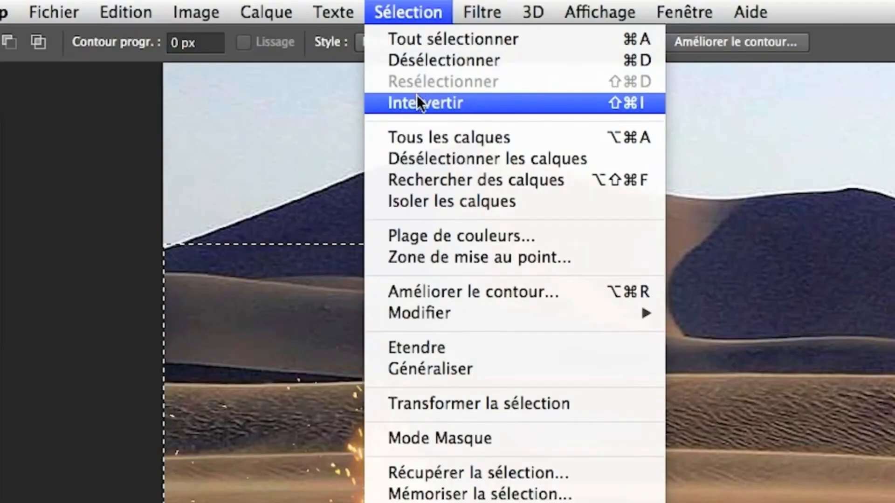
pyautogui.click(416, 95)
pyautogui.press('Delete')
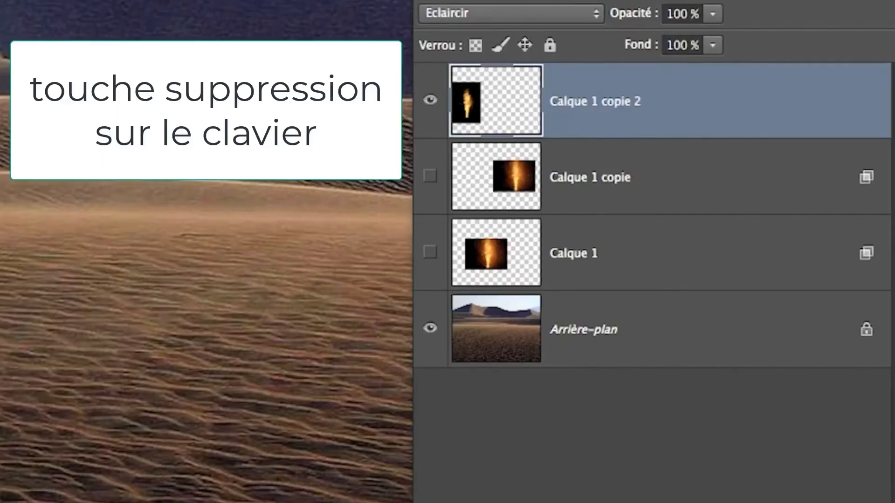
# Step: Puppet Warp Calque 1 copie 2 with pins along the spark fountain and the mesh hidden, bending the fountain's top toward the right
pyautogui.click(132, 5)
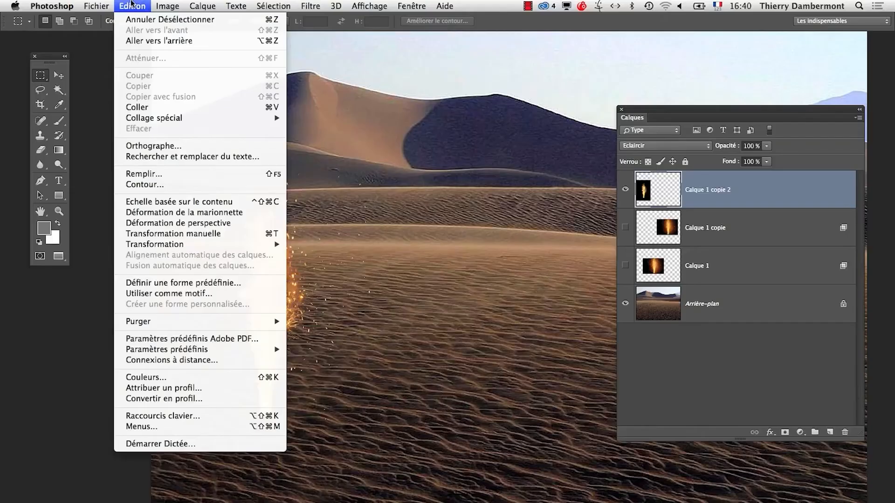
pyautogui.click(214, 211)
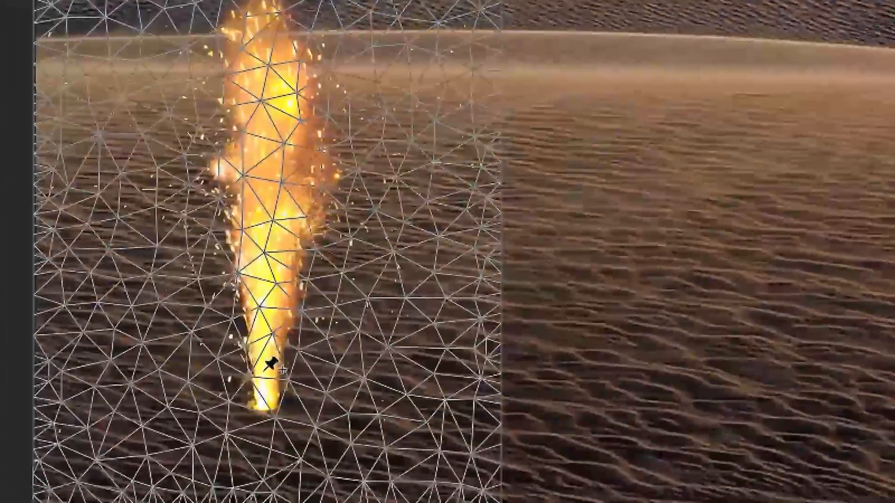
pyautogui.click(263, 395)
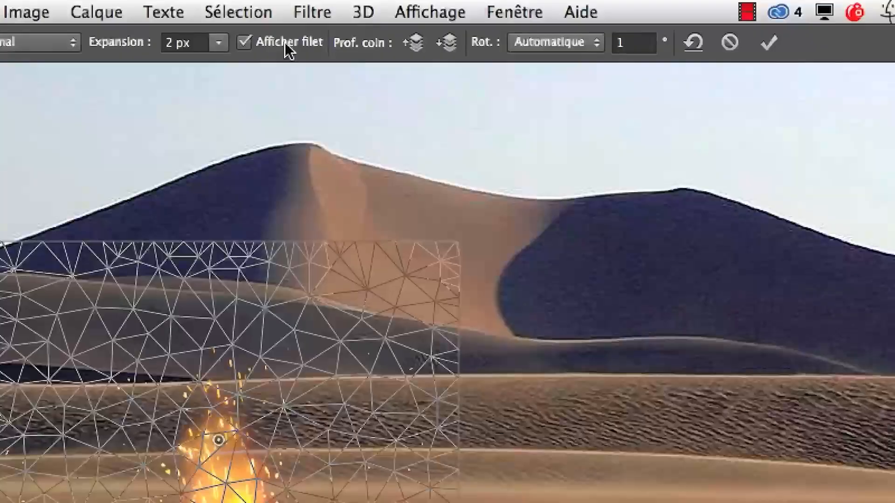
pyautogui.click(336, 43)
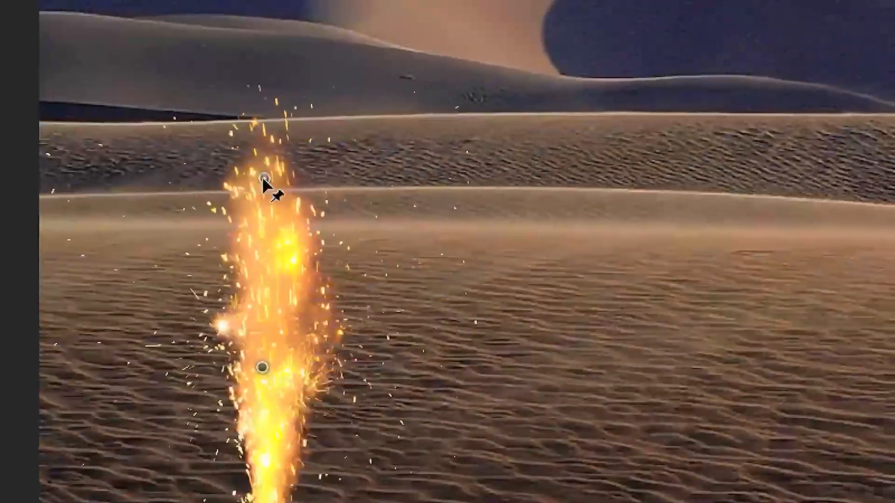
pyautogui.moveTo(264, 184); pyautogui.dragTo(296, 186)
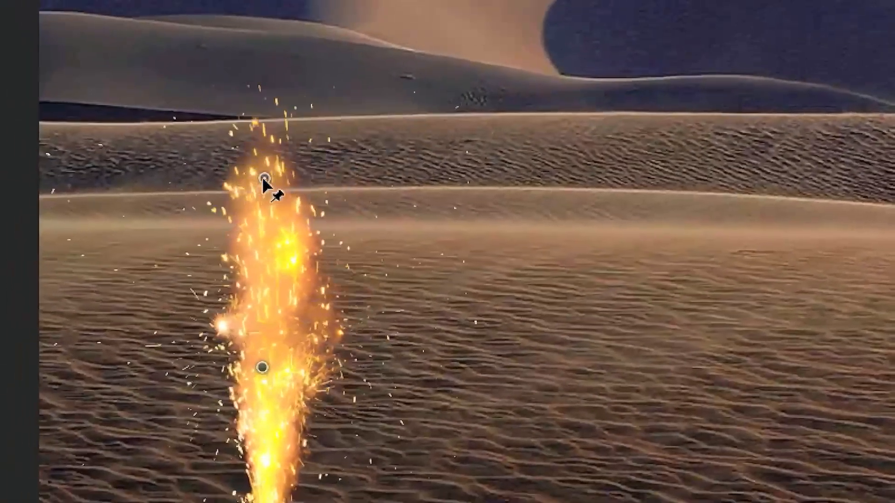
pyautogui.moveTo(264, 184); pyautogui.dragTo(303, 186)
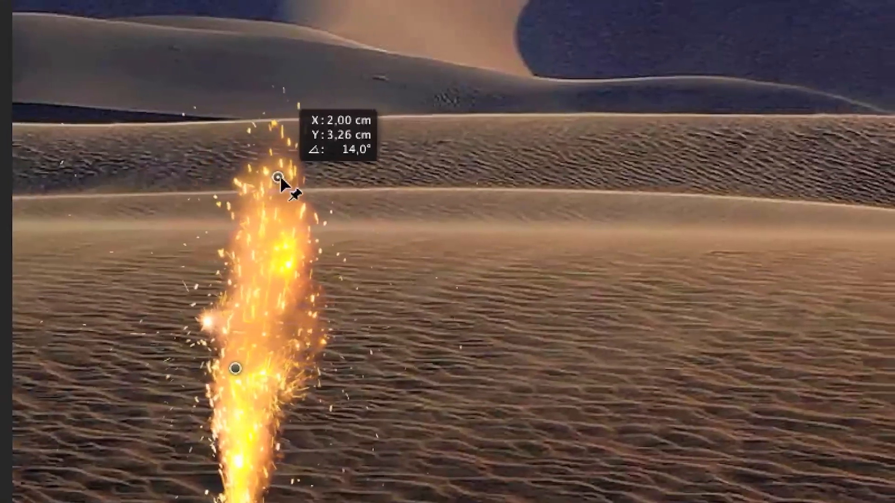